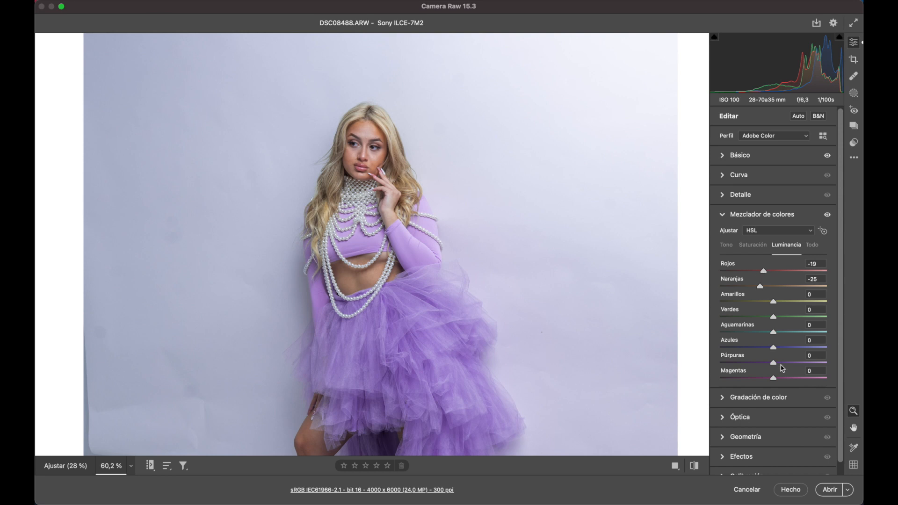
- Check the HSL adjustments of DSC08488.ARW and open the photo in Photoshop using its embedded sRGB profile
{"action": "mouse_move", "coordinate": [783, 368]}
{"action": "left_mouse_down"}
{"action": "mouse_move", "coordinate": [745, 366]}
{"action": "mouse_move", "coordinate": [769, 368]}
{"action": "left_mouse_up"}
{"action": "left_click", "coordinate": [755, 245]}
{"action": "left_click", "coordinate": [527, 273]}
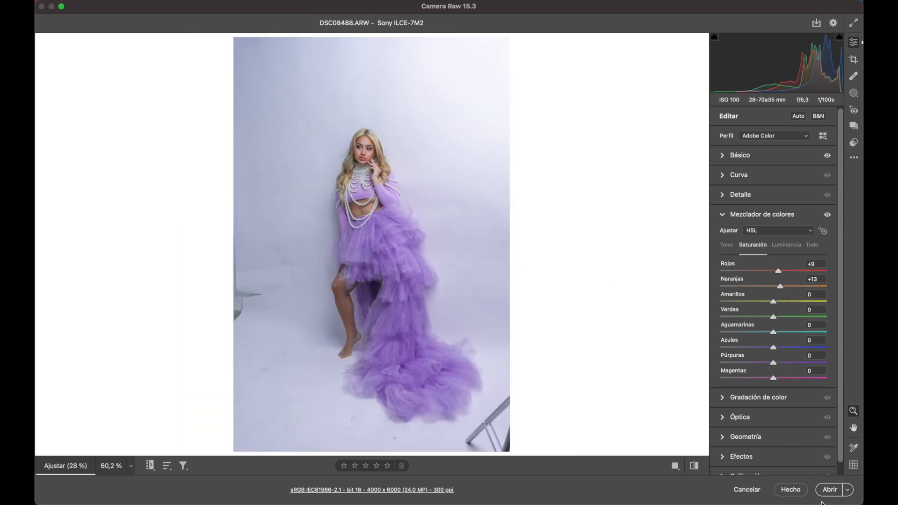
{"action": "left_click", "coordinate": [829, 490]}
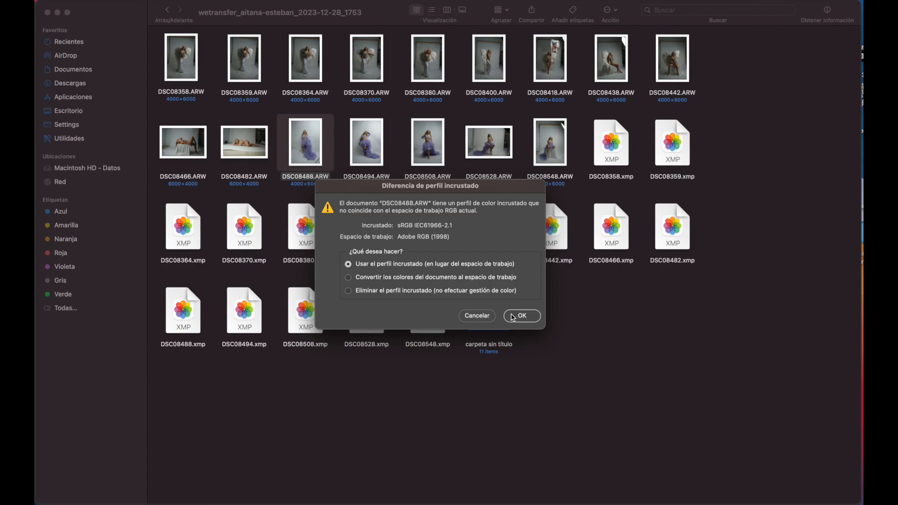
{"action": "left_click", "coordinate": [513, 315]}
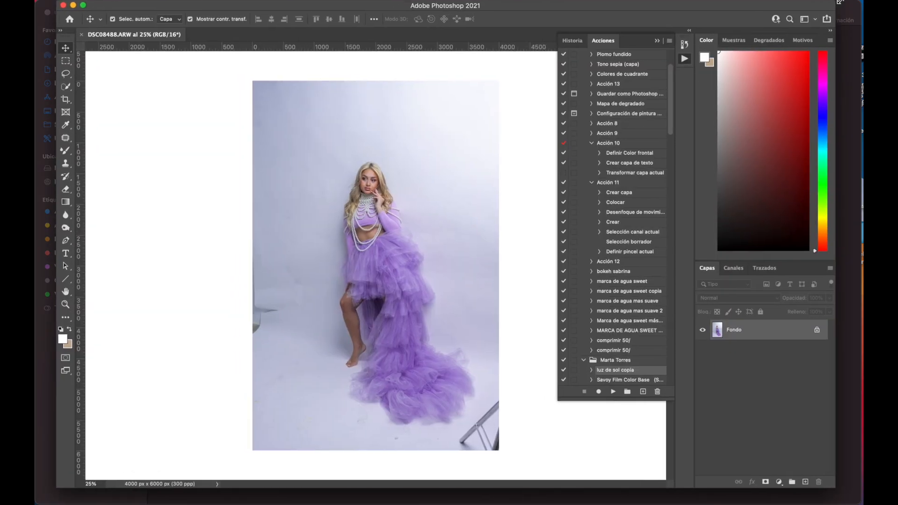
- Duplicate the background layer and patch skin blemishes on the model's forehead
{"action": "key", "text": "z"}
{"action": "left_click_drag", "start_coordinate": [377, 180], "coordinate": [429, 234]}
{"action": "key", "text": "ctrl+j"}
{"action": "key", "text": "j"}
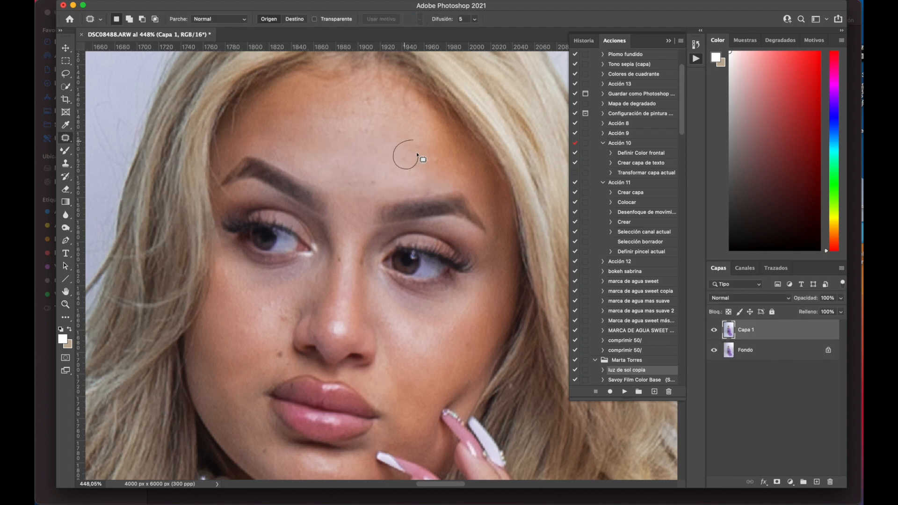
{"action": "mouse_move", "coordinate": [417, 154]}
{"action": "left_mouse_down"}
{"action": "mouse_move", "coordinate": [414, 141]}
{"action": "mouse_move", "coordinate": [442, 184]}
{"action": "left_mouse_up"}
{"action": "left_click", "coordinate": [446, 181]}
{"action": "left_click", "coordinate": [669, 40]}
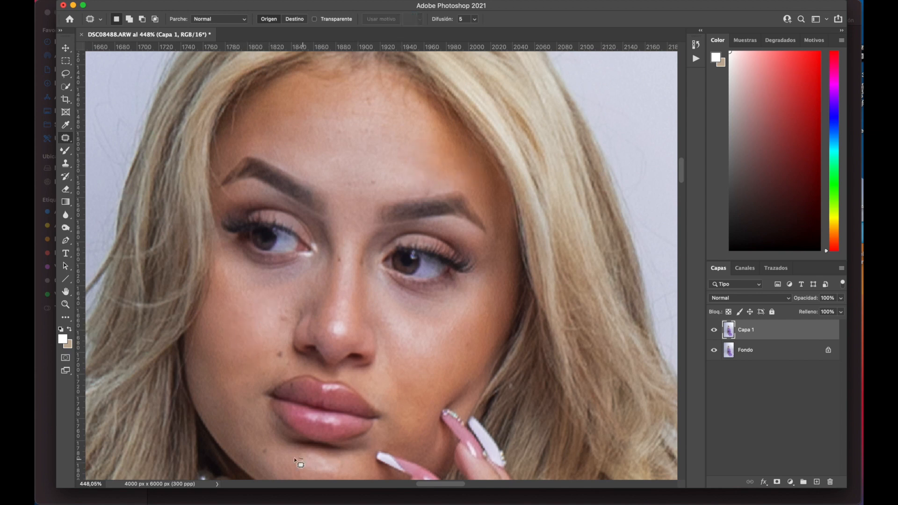
{"action": "scroll", "coordinate": [295, 461], "scroll_direction": "down", "scroll_amount": 1}
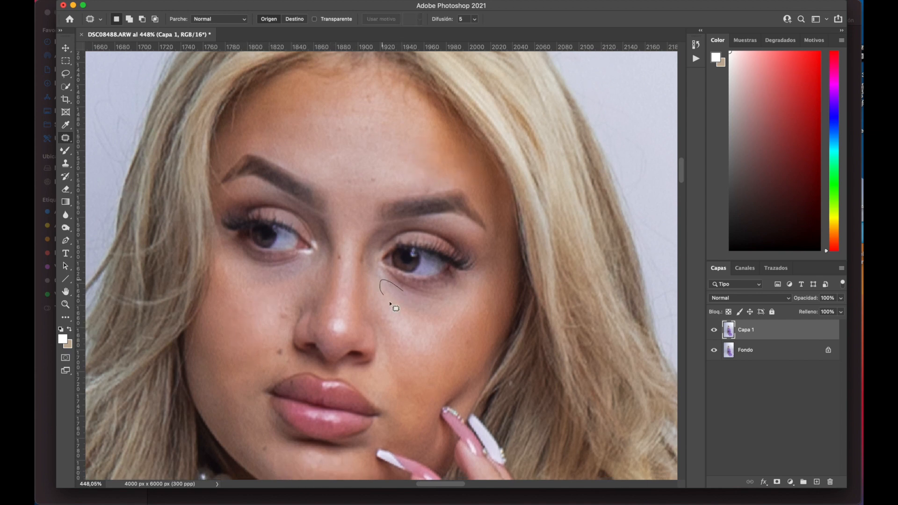
- Patch the skin under both of the model's eyes with clean skin from the cheeks
{"action": "left_click_drag", "start_coordinate": [390, 303], "coordinate": [463, 319]}
{"action": "left_click_drag", "start_coordinate": [440, 314], "coordinate": [448, 359]}
{"action": "left_click_drag", "start_coordinate": [450, 295], "coordinate": [438, 350]}
{"action": "left_click_drag", "start_coordinate": [412, 321], "coordinate": [455, 314]}
{"action": "left_click_drag", "start_coordinate": [439, 318], "coordinate": [448, 361]}
{"action": "key", "text": "super+d"}
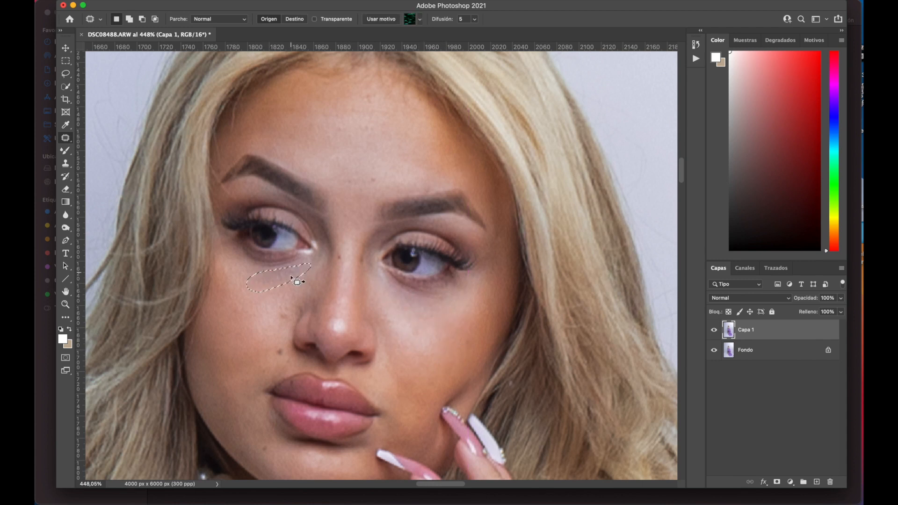
{"action": "key", "text": "super+d"}
- Run the "portraiture inma" action on the retouched layer and try a 79% opacity on its copy
{"action": "left_click", "coordinate": [65, 305]}
{"action": "left_click_drag", "start_coordinate": [449, 282], "coordinate": [375, 225]}
{"action": "mouse_move", "coordinate": [444, 265]}
{"action": "left_mouse_down"}
{"action": "mouse_move", "coordinate": [462, 271]}
{"action": "mouse_move", "coordinate": [453, 269]}
{"action": "left_mouse_up"}
{"action": "left_click", "coordinate": [696, 59]}
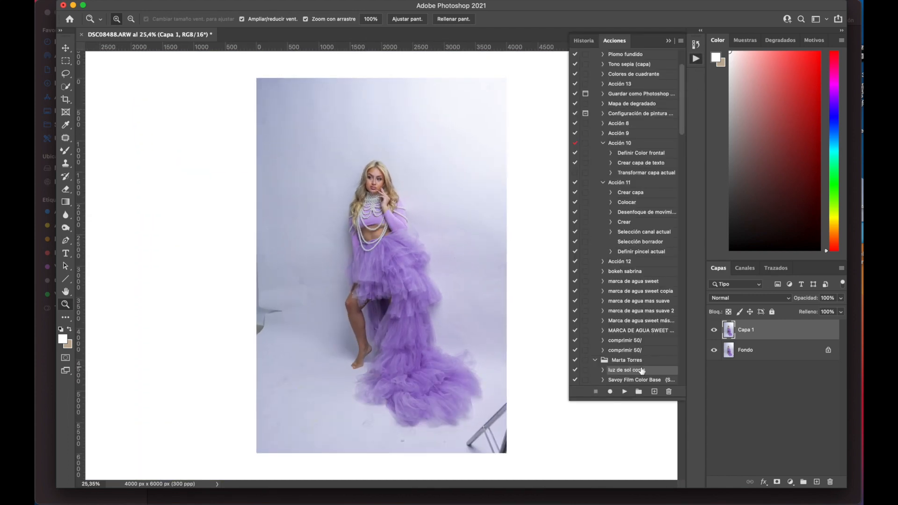
{"action": "left_click_drag", "start_coordinate": [683, 107], "coordinate": [684, 132]}
{"action": "left_click", "coordinate": [641, 323]}
{"action": "left_click", "coordinate": [624, 391]}
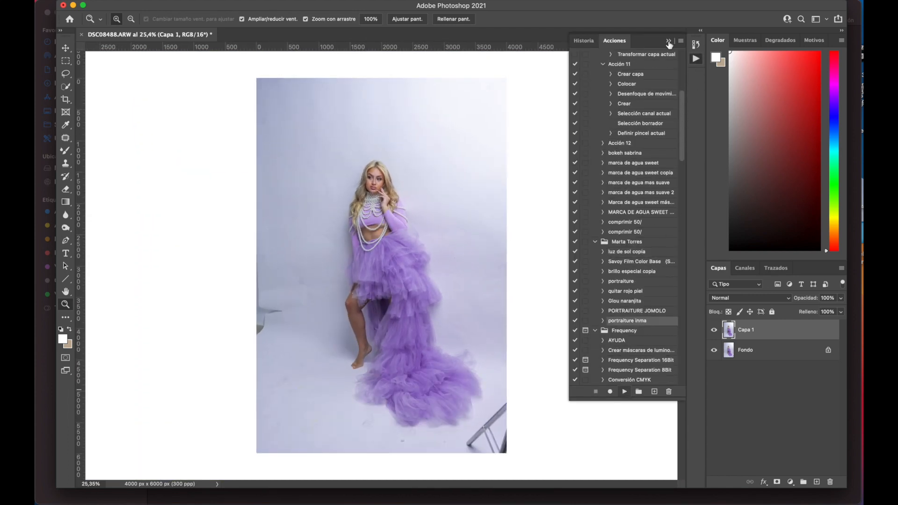
{"action": "left_click", "coordinate": [669, 42]}
{"action": "left_click", "coordinate": [842, 298]}
{"action": "left_click_drag", "start_coordinate": [843, 311], "coordinate": [833, 311]}
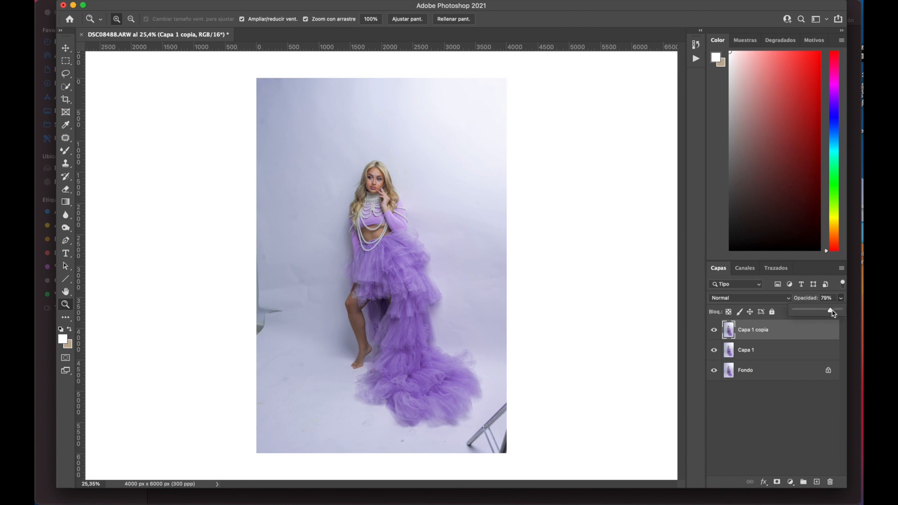
- Smooth the skin of the model's face with the Mixer Brush, adjusting the brush size for each area
{"action": "mouse_move", "coordinate": [371, 232]}
{"action": "left_mouse_down"}
{"action": "mouse_move", "coordinate": [545, 206]}
{"action": "mouse_move", "coordinate": [407, 215]}
{"action": "left_mouse_up"}
{"action": "left_click_drag", "start_coordinate": [381, 143], "coordinate": [557, 105]}
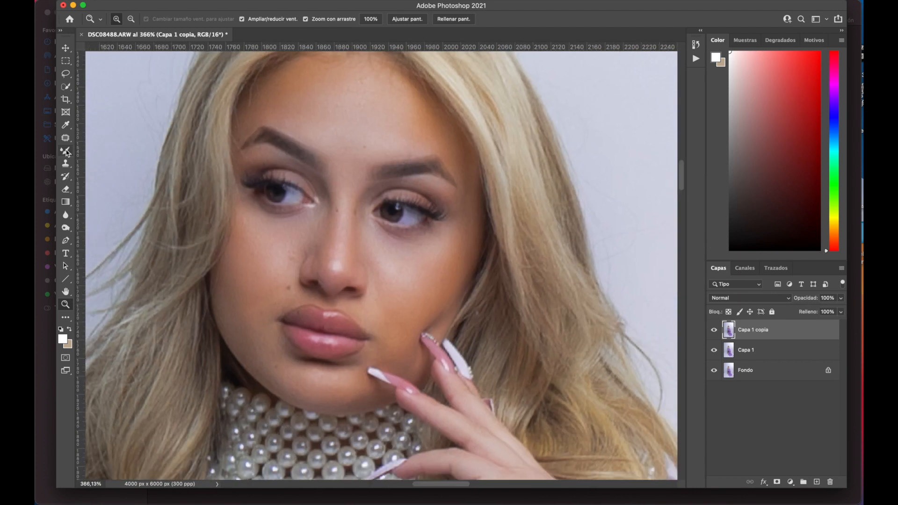
{"action": "left_click", "coordinate": [64, 151]}
{"action": "right_click", "coordinate": [380, 126]}
{"action": "left_click", "coordinate": [456, 150]}
{"action": "left_click", "coordinate": [298, 103]}
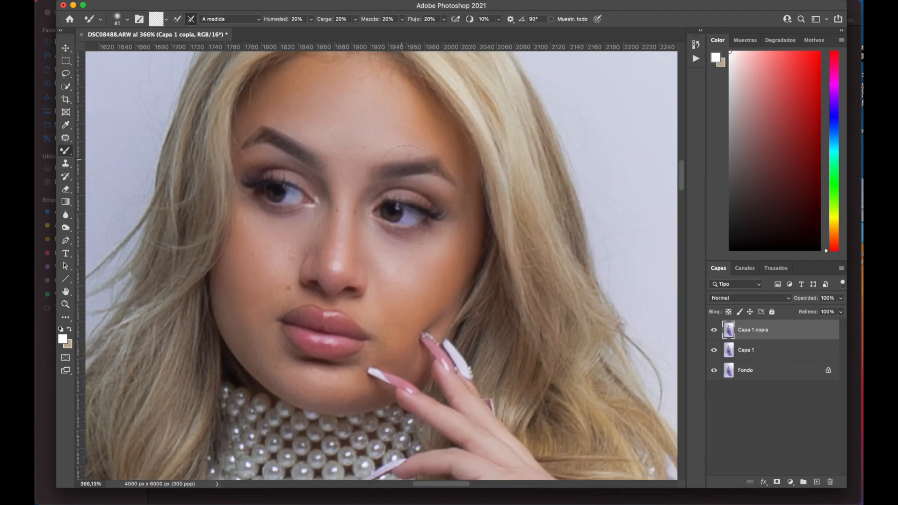
{"action": "right_click", "coordinate": [409, 253]}
{"action": "left_click", "coordinate": [479, 282]}
{"action": "left_click", "coordinate": [282, 256]}
- Smooth the skin of the model's bare leg with the Mixer Brush at a size of 165 px
{"action": "left_click", "coordinate": [66, 307]}
{"action": "left_click_drag", "start_coordinate": [423, 229], "coordinate": [262, 257]}
{"action": "mouse_move", "coordinate": [374, 222]}
{"action": "left_mouse_down"}
{"action": "mouse_move", "coordinate": [510, 211]}
{"action": "mouse_move", "coordinate": [365, 234]}
{"action": "left_mouse_up"}
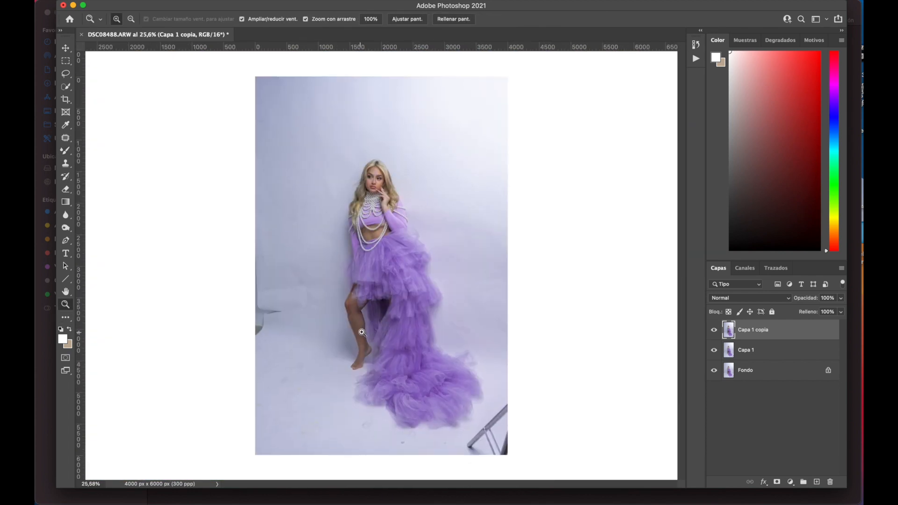
{"action": "left_click_drag", "start_coordinate": [361, 331], "coordinate": [487, 323]}
{"action": "key", "text": "b"}
{"action": "right_click", "coordinate": [417, 293]}
{"action": "left_click", "coordinate": [323, 212]}
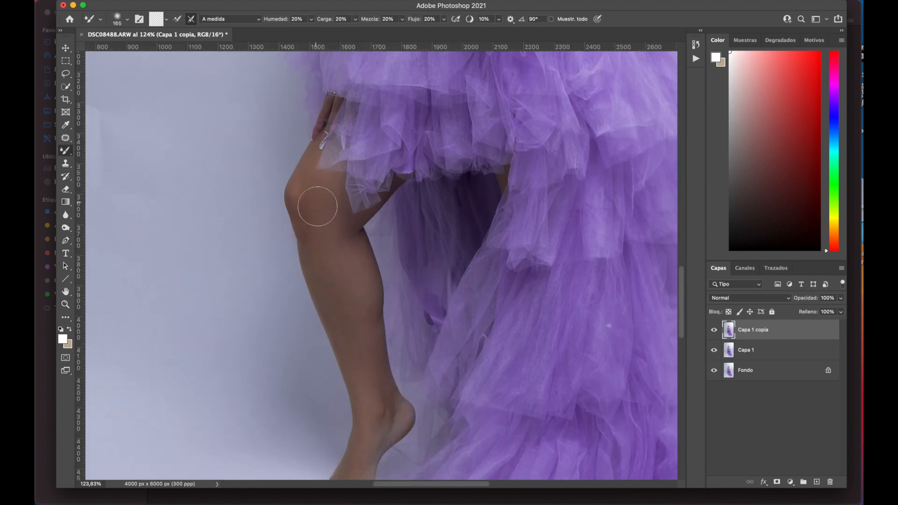
- Patch out the dark object at the photo's left edge using clean backdrop
{"action": "left_click", "coordinate": [66, 305]}
{"action": "left_click_drag", "start_coordinate": [406, 272], "coordinate": [378, 266]}
{"action": "left_click_drag", "start_coordinate": [381, 200], "coordinate": [400, 213]}
{"action": "left_click", "coordinate": [66, 138]}
{"action": "left_click_drag", "start_coordinate": [278, 219], "coordinate": [232, 369]}
{"action": "left_click_drag", "start_coordinate": [271, 326], "coordinate": [308, 190]}
{"action": "key", "text": "super+d"}
- Patch out the metal stand in the photo's lower-right corner using clean floor, and clear the selection
{"action": "left_click_drag", "start_coordinate": [681, 205], "coordinate": [681, 225]}
{"action": "mouse_move", "coordinate": [530, 359]}
{"action": "left_mouse_down"}
{"action": "mouse_move", "coordinate": [491, 392]}
{"action": "mouse_move", "coordinate": [557, 383]}
{"action": "left_mouse_up"}
{"action": "left_click_drag", "start_coordinate": [508, 400], "coordinate": [277, 380]}
{"action": "key", "text": "super+d"}
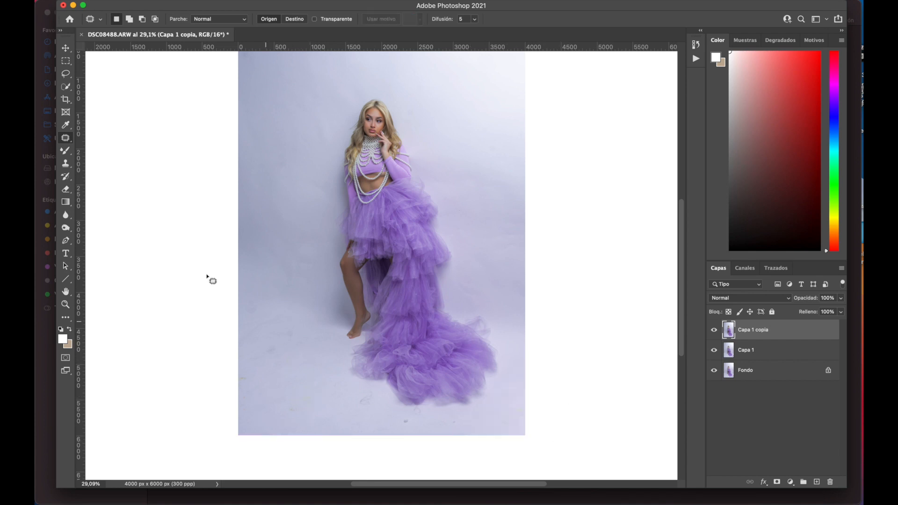
- Even out the backdrop and floor around the model with a 1617 px Mixer Brush, cleaning marks with the Clone Stamp
{"action": "left_click", "coordinate": [66, 152]}
{"action": "right_click", "coordinate": [313, 348]}
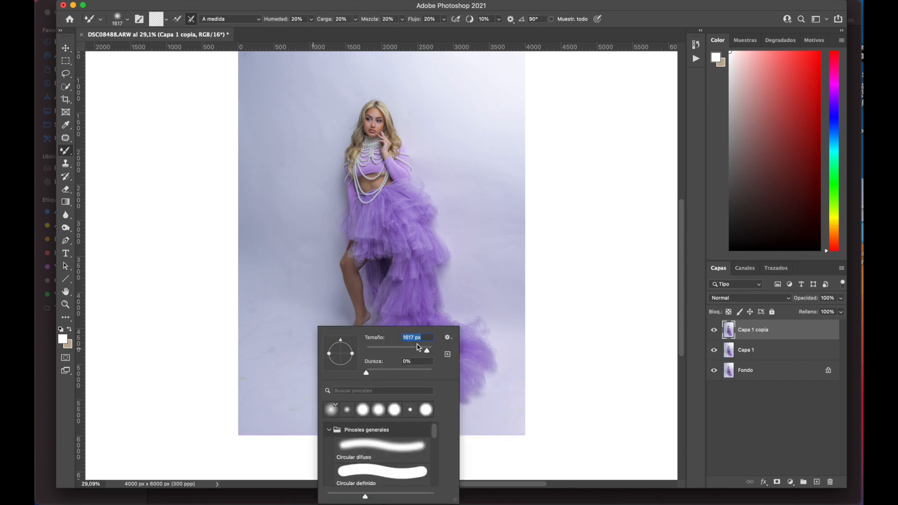
{"action": "key", "text": "Return"}
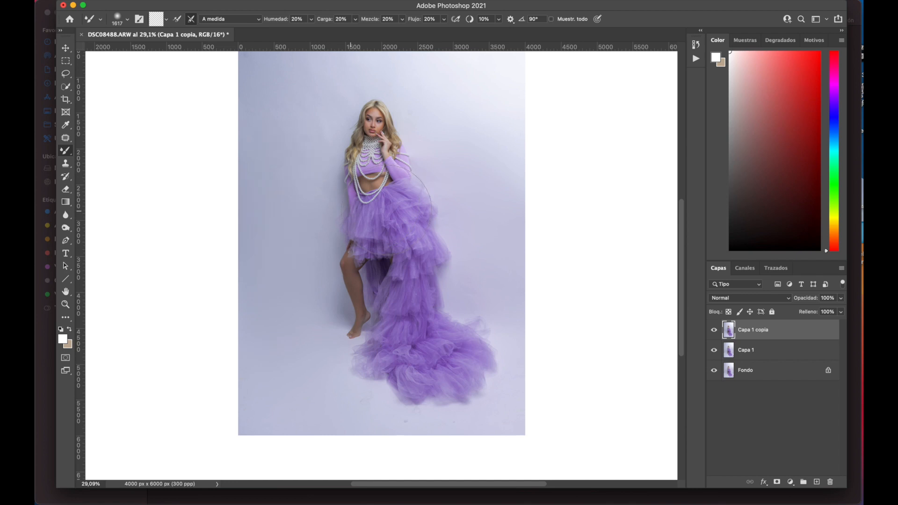
{"action": "key", "text": "z"}
{"action": "key", "text": "super+0"}
{"action": "key", "text": "super+minus"}
{"action": "left_click", "coordinate": [66, 164]}
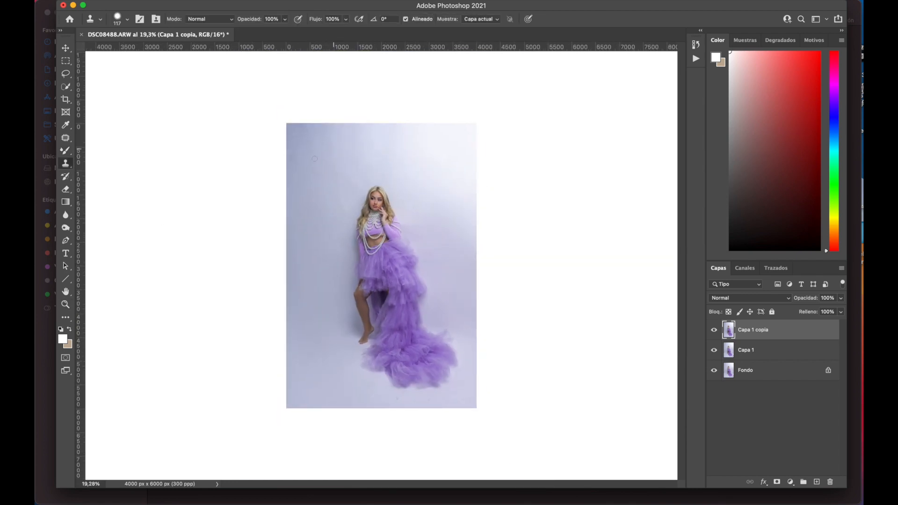
{"action": "key", "text": "b"}
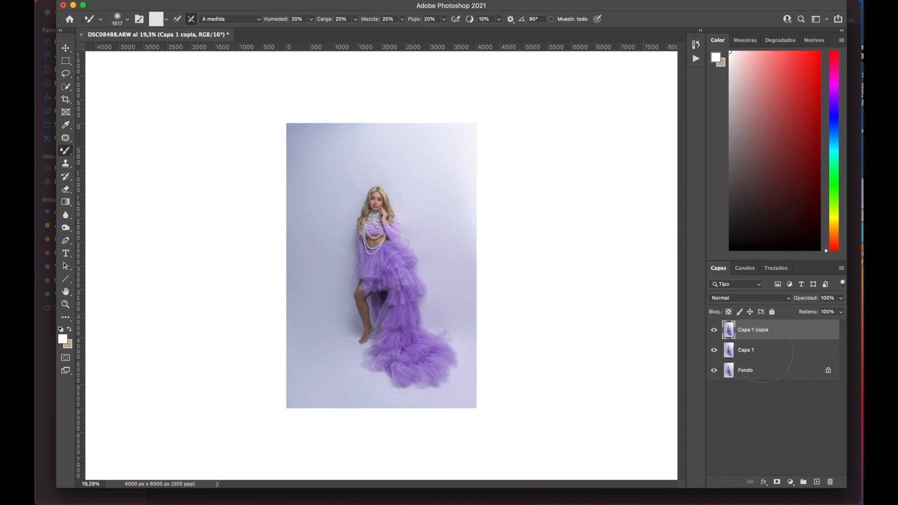
- Merge all three layers into the background and duplicate the merged layer
{"action": "left_click", "coordinate": [765, 357], "text": "shift"}
{"action": "left_click", "coordinate": [767, 372], "text": "shift"}
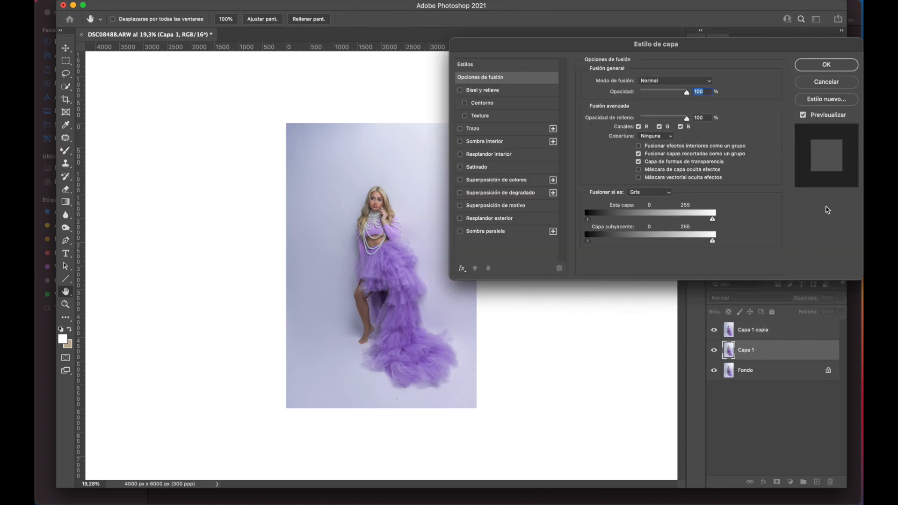
{"action": "left_click", "coordinate": [826, 82]}
{"action": "left_click", "coordinate": [759, 336], "text": "super"}
{"action": "left_click", "coordinate": [770, 371], "text": "super"}
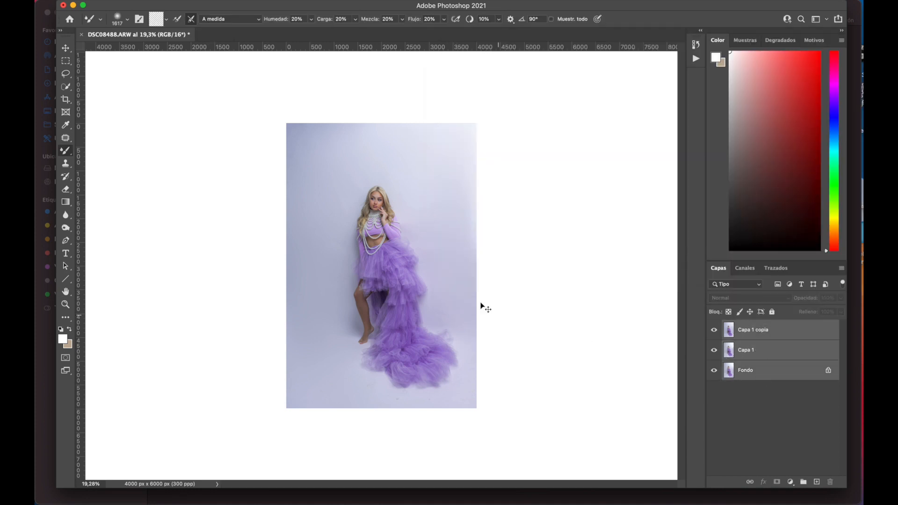
{"action": "key", "text": "super+e"}
{"action": "key", "text": "super+j"}
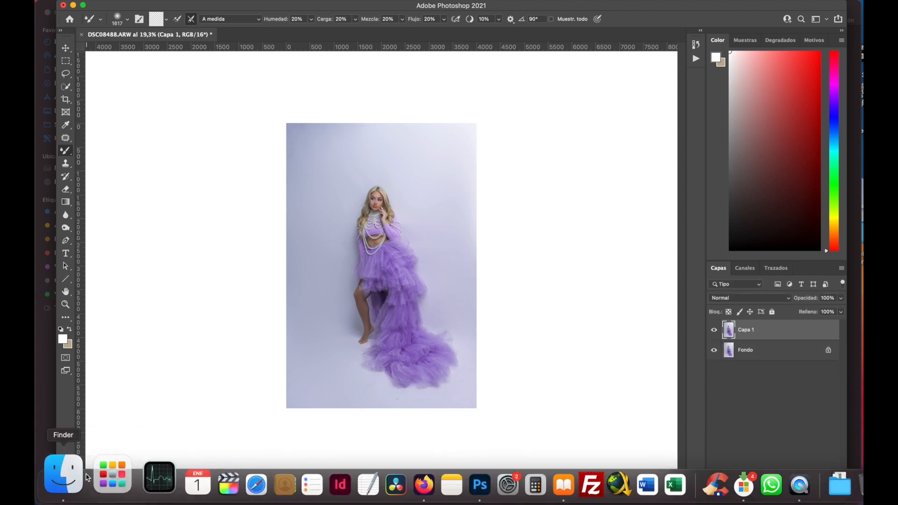
- Place the watercolor spring floral frame image from Finder around the model, scaled to 117.57% and rotated to -100.39°
{"action": "right_click", "coordinate": [71, 475]}
{"action": "left_click", "coordinate": [119, 394]}
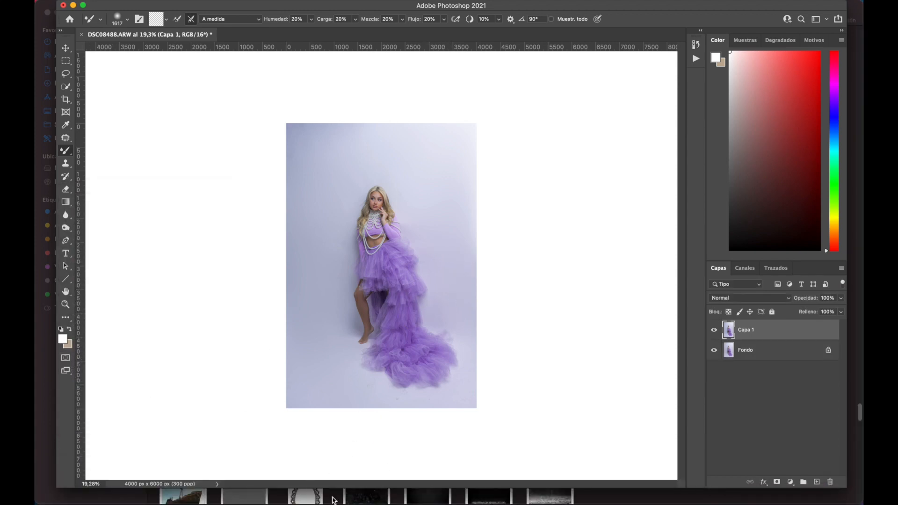
{"action": "left_click", "coordinate": [334, 501]}
{"action": "left_click_drag", "start_coordinate": [365, 12], "coordinate": [382, 339]}
{"action": "left_click_drag", "start_coordinate": [384, 487], "coordinate": [384, 188]}
{"action": "left_click_drag", "start_coordinate": [487, 280], "coordinate": [324, 330]}
{"action": "left_click_drag", "start_coordinate": [317, 202], "coordinate": [295, 302]}
{"action": "left_click_drag", "start_coordinate": [406, 273], "coordinate": [409, 219]}
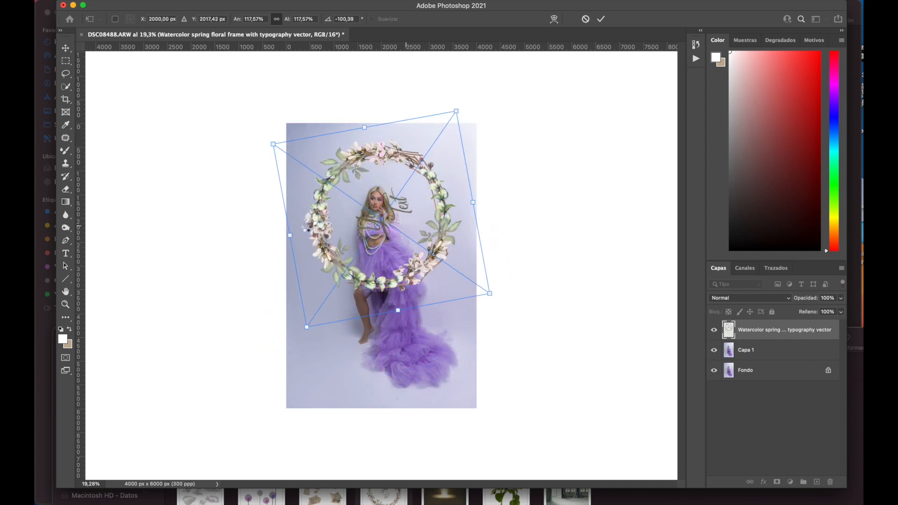
{"action": "key", "text": "Return"}
- Outline the lettering inside the floral frame with the Patch tool and delete it
{"action": "key", "text": "j"}
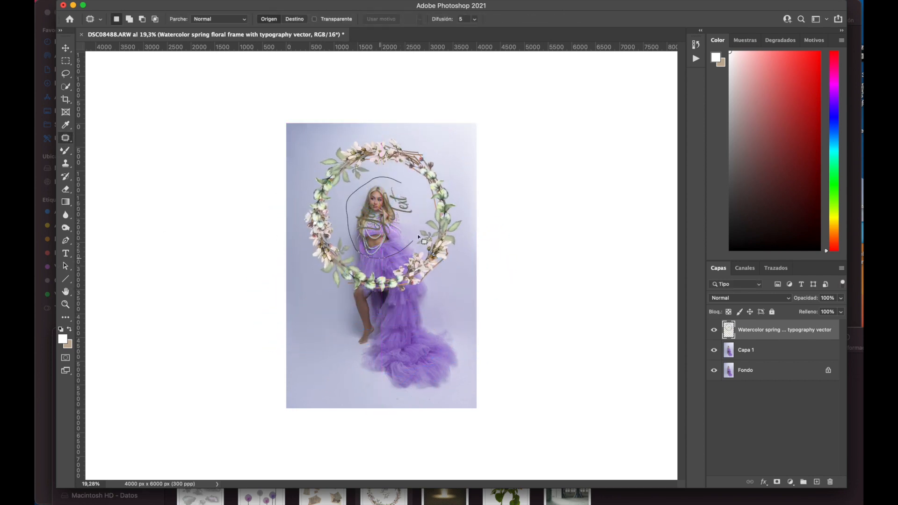
{"action": "left_click_drag", "start_coordinate": [418, 237], "coordinate": [407, 191]}
{"action": "key", "text": "Delete"}
- Apply a Gaussian Blur with a 3.6 px radius to the floral frame layer
{"action": "left_click", "coordinate": [67, 306]}
{"action": "left_click_drag", "start_coordinate": [374, 164], "coordinate": [439, 195]}
{"action": "left_click", "coordinate": [290, 1]}
{"action": "mouse_move", "coordinate": [340, 118]}
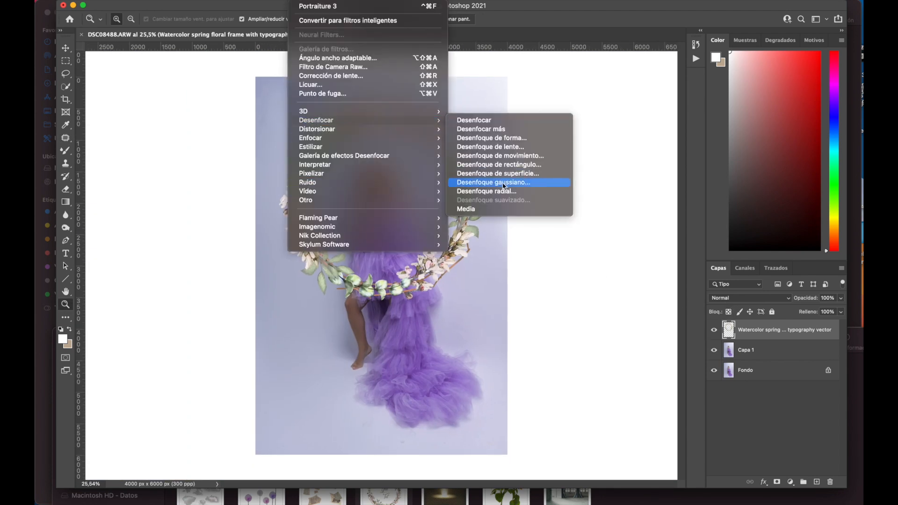
{"action": "left_click", "coordinate": [511, 181]}
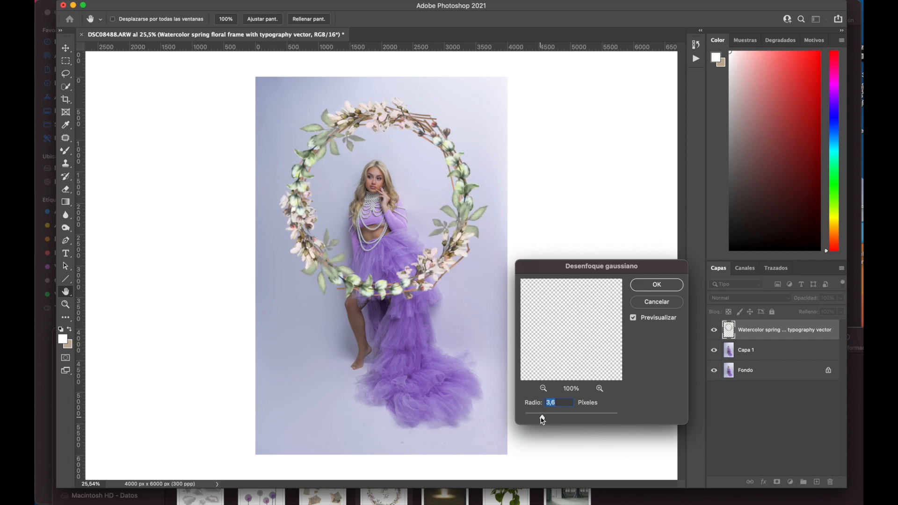
{"action": "left_click", "coordinate": [655, 286]}
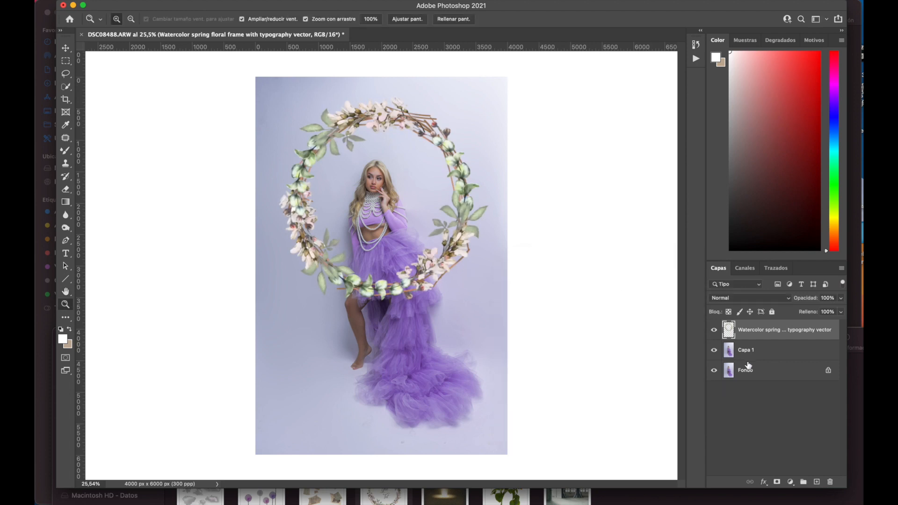
- Select the model on Capa 1 and put an inverted mask of her on the floral frame layer
{"action": "key", "text": "alt+bracketleft"}
{"action": "key", "text": "w"}
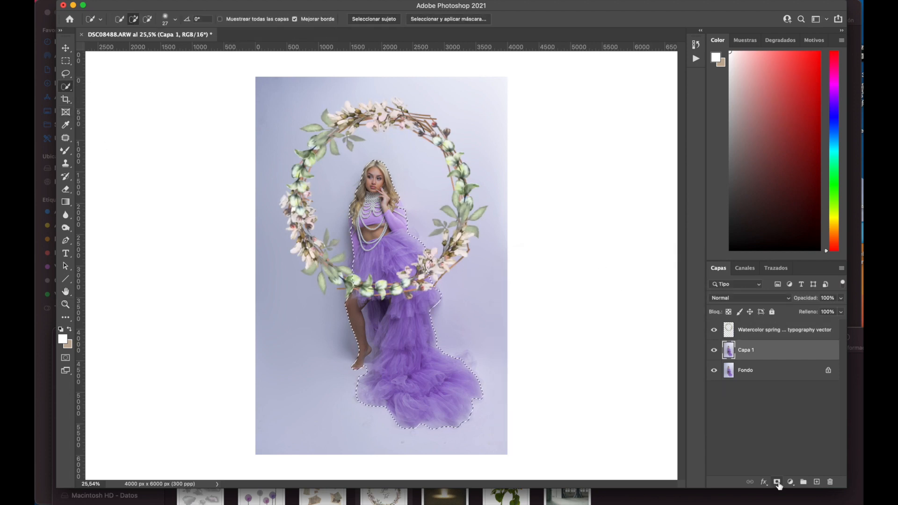
{"action": "left_click", "coordinate": [777, 482]}
{"action": "left_click_drag", "start_coordinate": [747, 351], "coordinate": [750, 340]}
{"action": "key", "text": "super+i"}
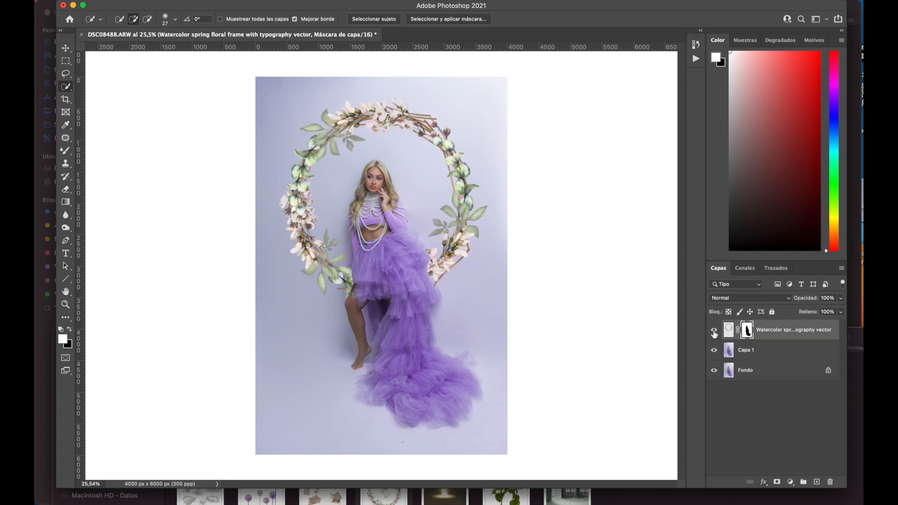
- Set the floral frame layer's blend mode to Superponer (Overlay)
{"action": "left_click", "coordinate": [729, 330]}
{"action": "left_click", "coordinate": [749, 298]}
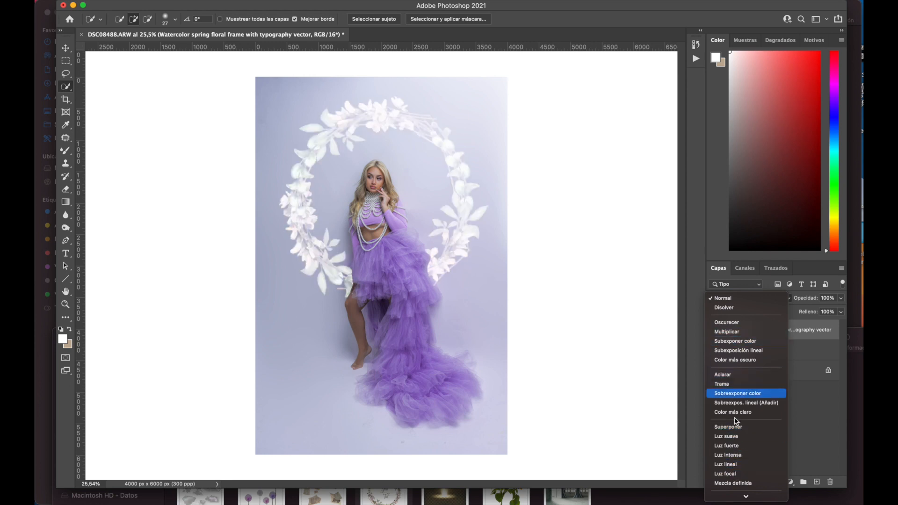
{"action": "left_click", "coordinate": [736, 427]}
- Add a Hue/Saturation adjustment clipped to the floral frame, colorized with hue 270, saturation 62 and lightness +41
{"action": "left_click", "coordinate": [791, 482]}
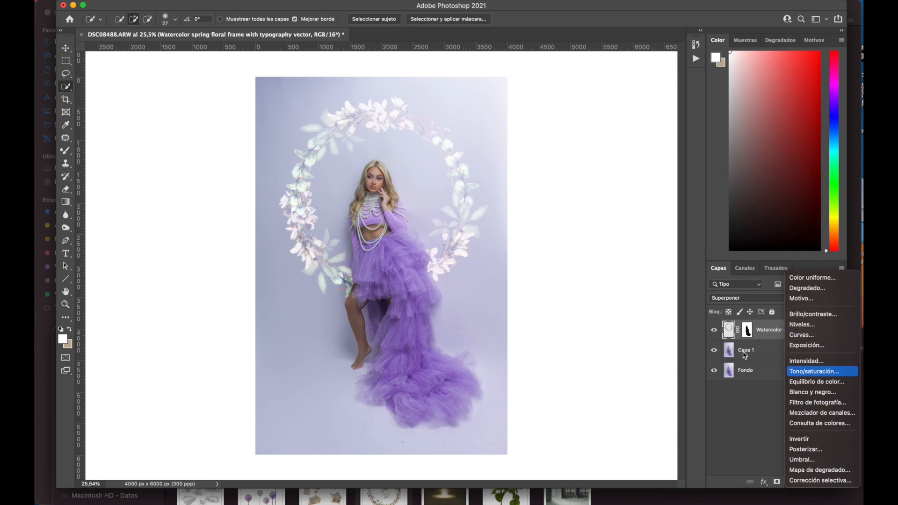
{"action": "left_click", "coordinate": [795, 371]}
{"action": "left_click", "coordinate": [293, 450]}
{"action": "left_click", "coordinate": [272, 364]}
{"action": "left_click_drag", "start_coordinate": [256, 332], "coordinate": [290, 332]}
{"action": "left_click_drag", "start_coordinate": [223, 313], "coordinate": [314, 352]}
{"action": "left_click_drag", "start_coordinate": [264, 332], "coordinate": [304, 336]}
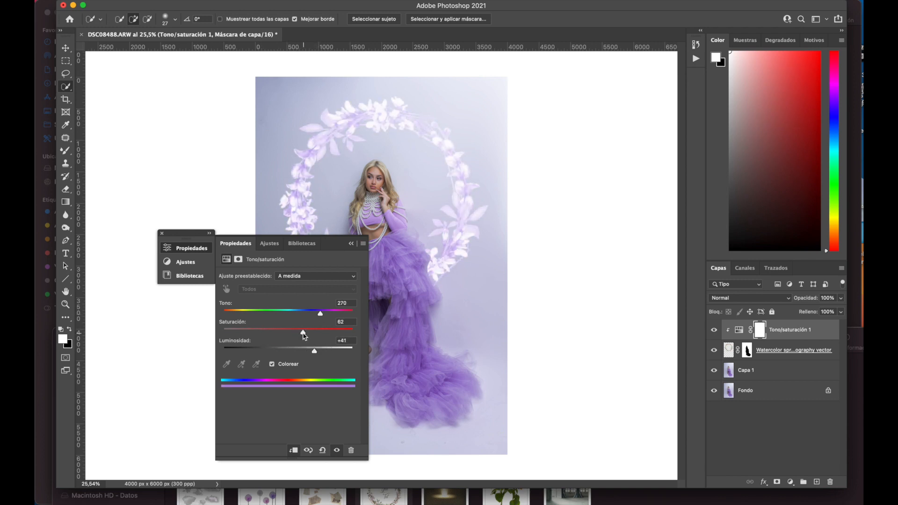
{"action": "left_click", "coordinate": [352, 243]}
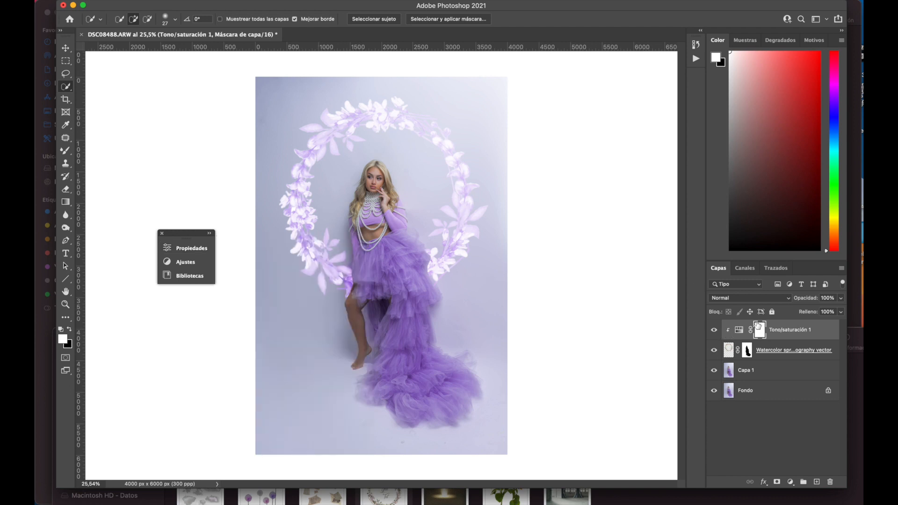
- Rotate the floral frame layer around the model with Free Transform and apply the transformation
{"action": "left_click", "coordinate": [729, 350]}
{"action": "key", "text": "super+t"}
{"action": "left_click_drag", "start_coordinate": [496, 206], "coordinate": [440, 223]}
{"action": "key", "text": "Return"}
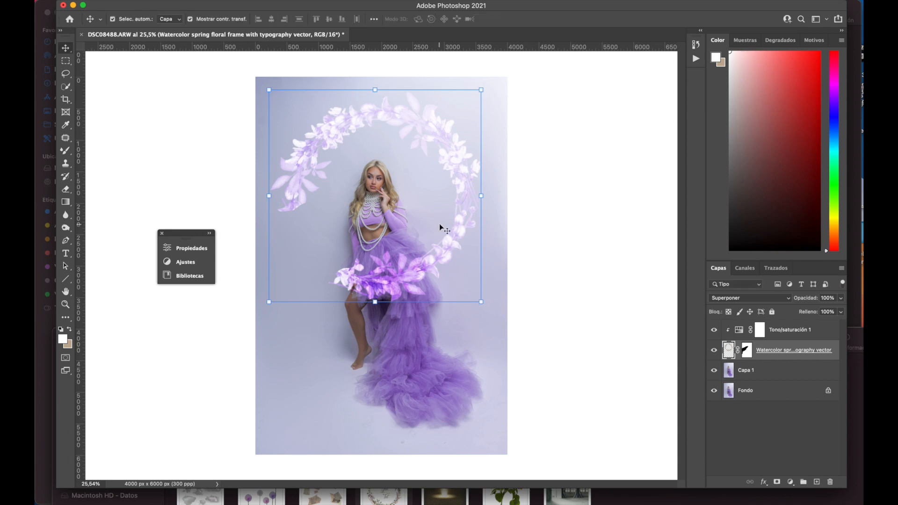
- Undo the floral frame's last rotation and reposition the wreath so it circles behind the model
{"action": "key", "text": "super+z"}
{"action": "left_click_drag", "start_coordinate": [569, 311], "coordinate": [444, 231]}
{"action": "key", "text": "Return"}
- Merge the floral frame with its Tono/saturación 1 adjustment and set the merged layer to Superponer at about 55% opacity
{"action": "left_click", "coordinate": [783, 332]}
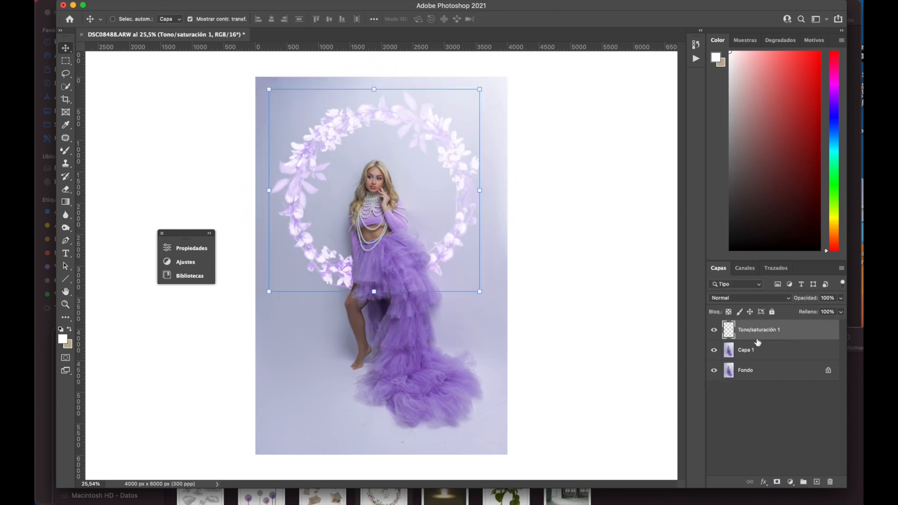
{"action": "left_click", "coordinate": [747, 298]}
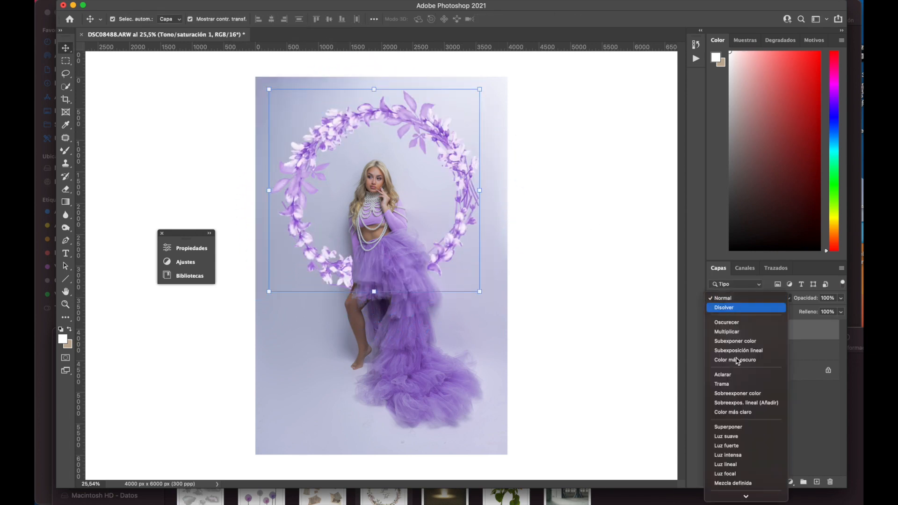
{"action": "left_click", "coordinate": [728, 427]}
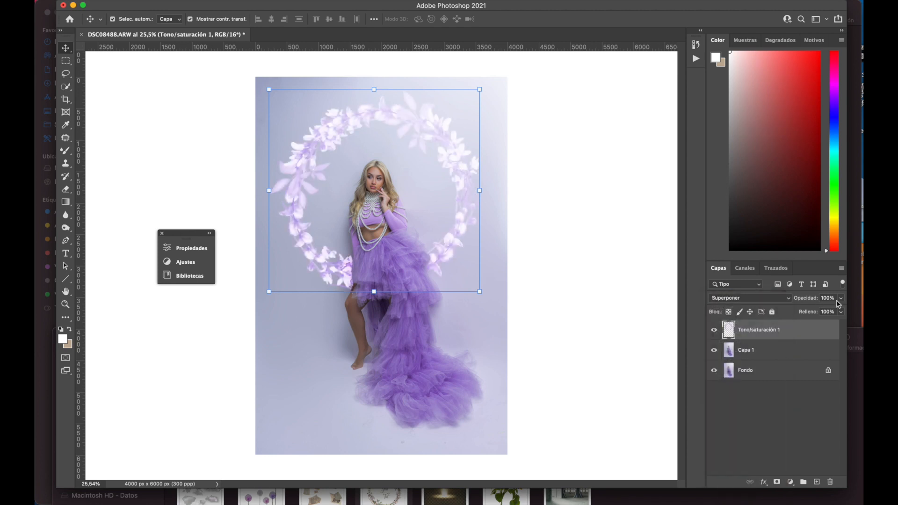
{"action": "left_click", "coordinate": [841, 298]}
{"action": "left_click_drag", "start_coordinate": [843, 310], "coordinate": [817, 312]}
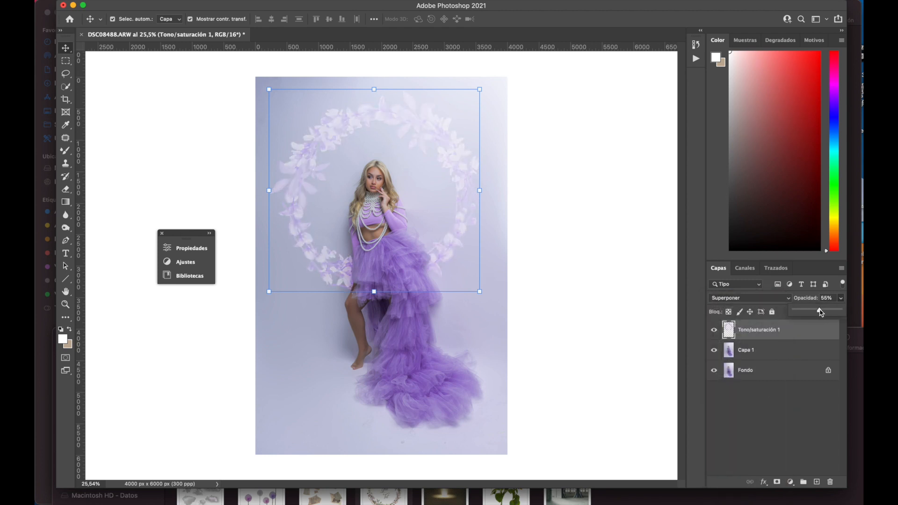
- Merge all layers into the background and duplicate the result onto a new layer
{"action": "left_click", "coordinate": [764, 352], "text": "shift"}
{"action": "left_click", "coordinate": [762, 371], "text": "shift"}
{"action": "key", "text": "super+e"}
{"action": "key", "text": "super+j"}
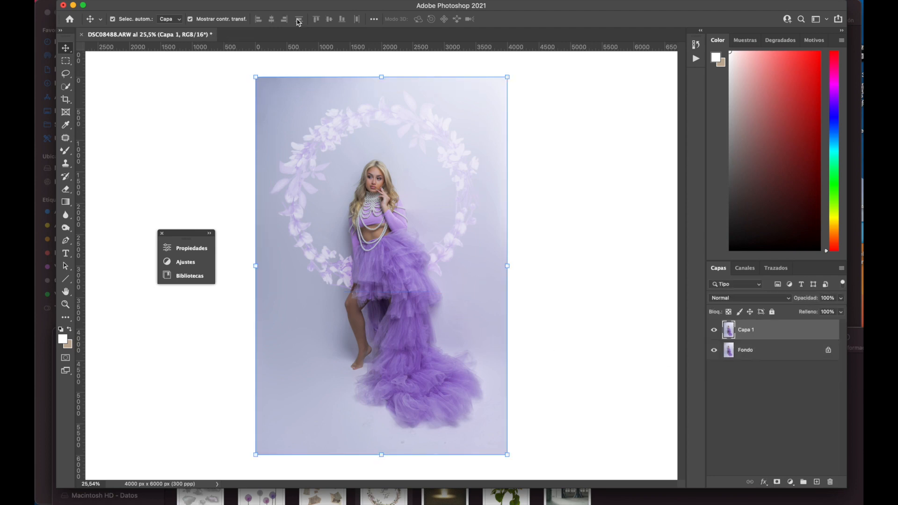
- Open the Flood 2 filter on Capa 1 and set the horizon to 87.58 and the waviness to 20.01
{"action": "left_click", "coordinate": [300, 1]}
{"action": "mouse_move", "coordinate": [429, 218]}
{"action": "left_click", "coordinate": [461, 220]}
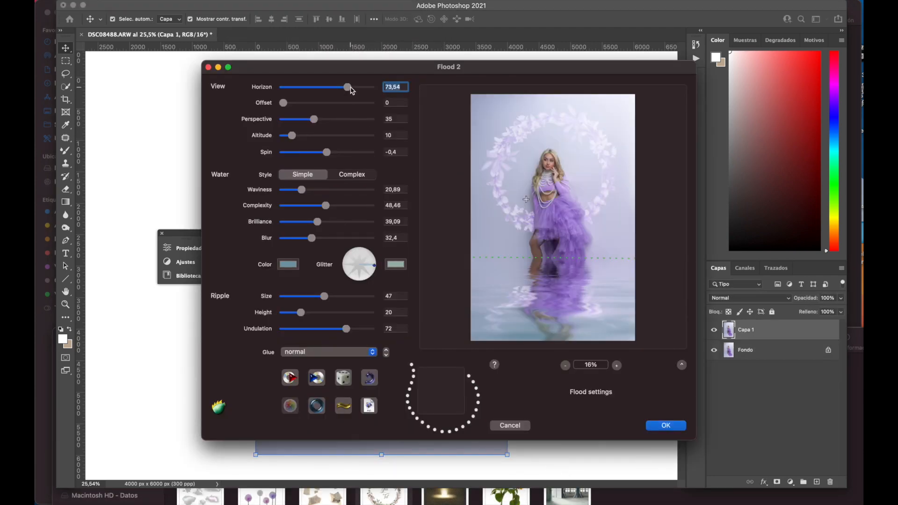
{"action": "left_click_drag", "start_coordinate": [352, 90], "coordinate": [358, 94]}
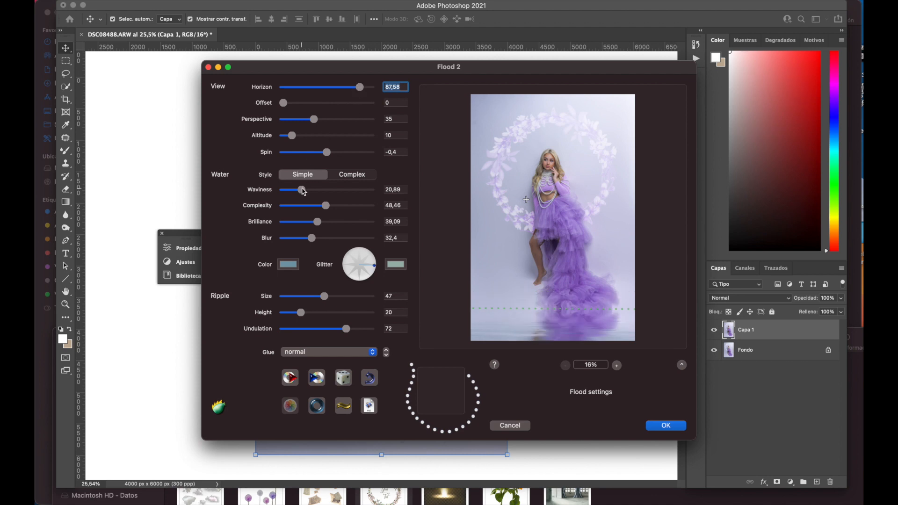
{"action": "left_click_drag", "start_coordinate": [304, 192], "coordinate": [308, 190]}
- Set the flood's glitter to light lavender and its water color to muted purple, and apply the filter
{"action": "left_click", "coordinate": [399, 262]}
{"action": "left_click", "coordinate": [304, 255]}
{"action": "left_click_drag", "start_coordinate": [272, 308], "coordinate": [265, 308]}
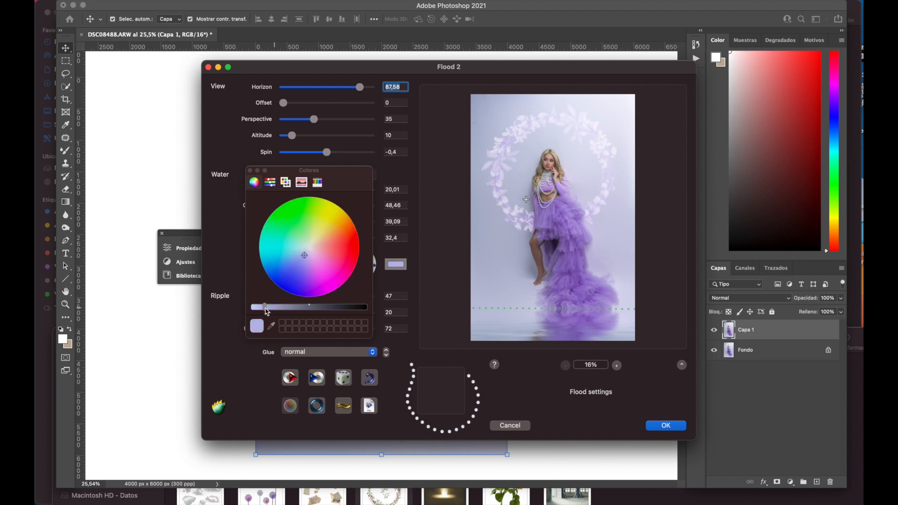
{"action": "left_click", "coordinate": [250, 171]}
{"action": "left_click", "coordinate": [290, 265]}
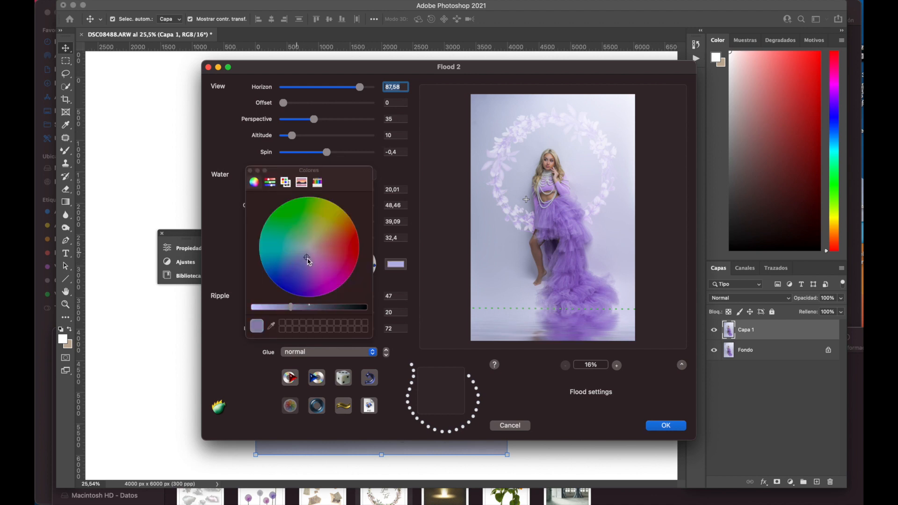
{"action": "left_click", "coordinate": [251, 171]}
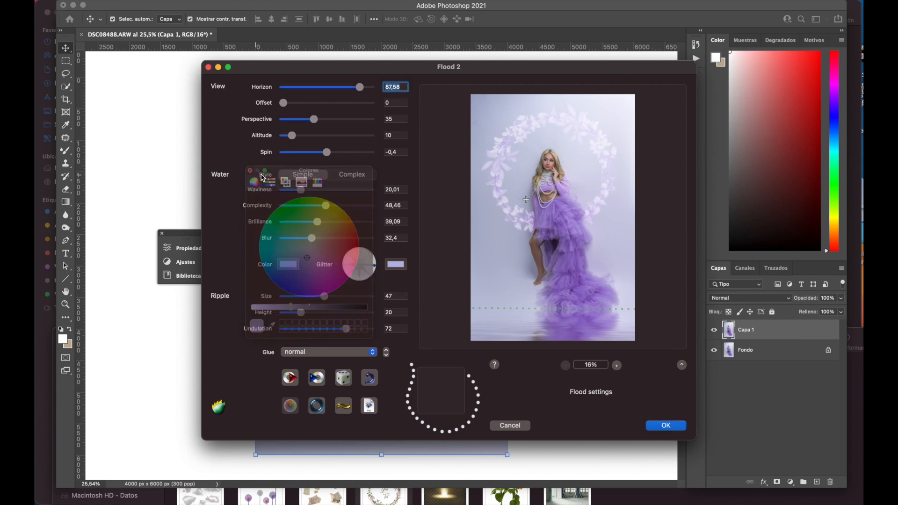
{"action": "left_click", "coordinate": [666, 426]}
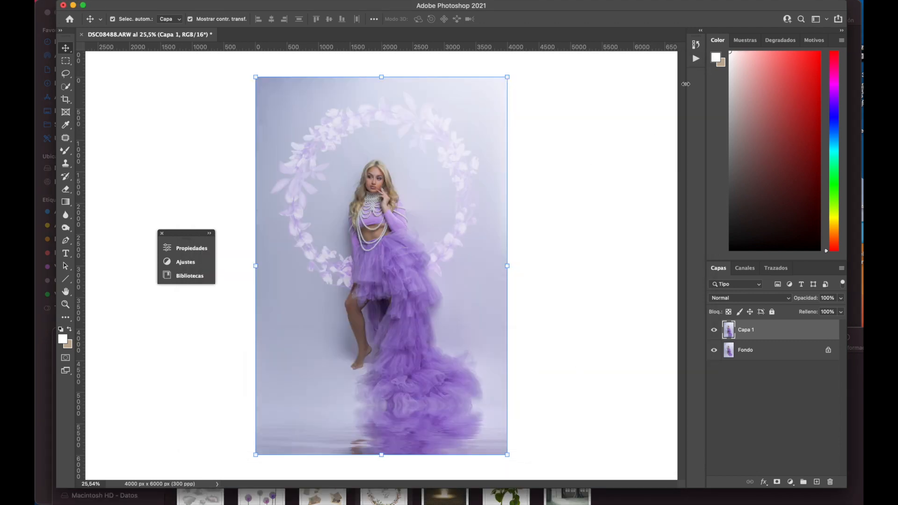
- Run an action that adds a light flare layer, and enlarge and place the flare over the photo's upper-right corner
{"action": "left_click", "coordinate": [696, 58]}
{"action": "left_click", "coordinate": [629, 252]}
{"action": "left_click", "coordinate": [625, 392]}
{"action": "left_click", "coordinate": [669, 40]}
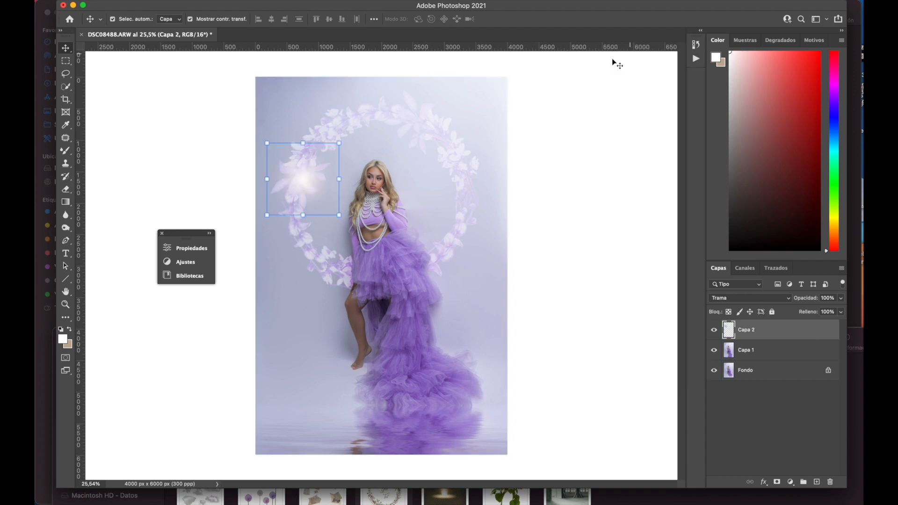
{"action": "left_click_drag", "start_coordinate": [340, 179], "coordinate": [500, 186]}
{"action": "left_click_drag", "start_coordinate": [484, 233], "coordinate": [501, 151]}
{"action": "key", "text": "Return"}
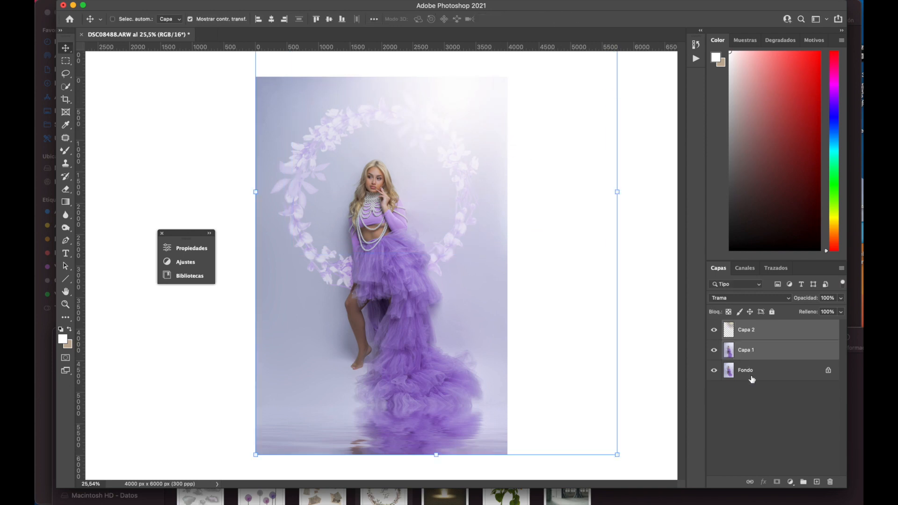
- Merge Capa 1 into Fondo, keeping the flare on its own layer
{"action": "left_click", "coordinate": [750, 354]}
{"action": "key", "text": "super+e"}
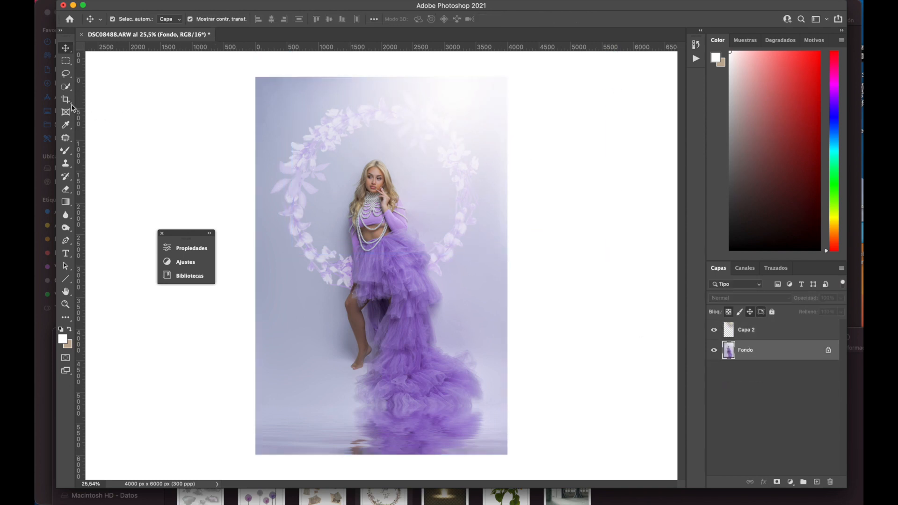
{"action": "left_click", "coordinate": [69, 102]}
{"action": "left_click", "coordinate": [415, 189]}
{"action": "left_click", "coordinate": [144, 1]}
{"action": "mouse_move", "coordinate": [270, 284]}
{"action": "left_click", "coordinate": [343, 304]}
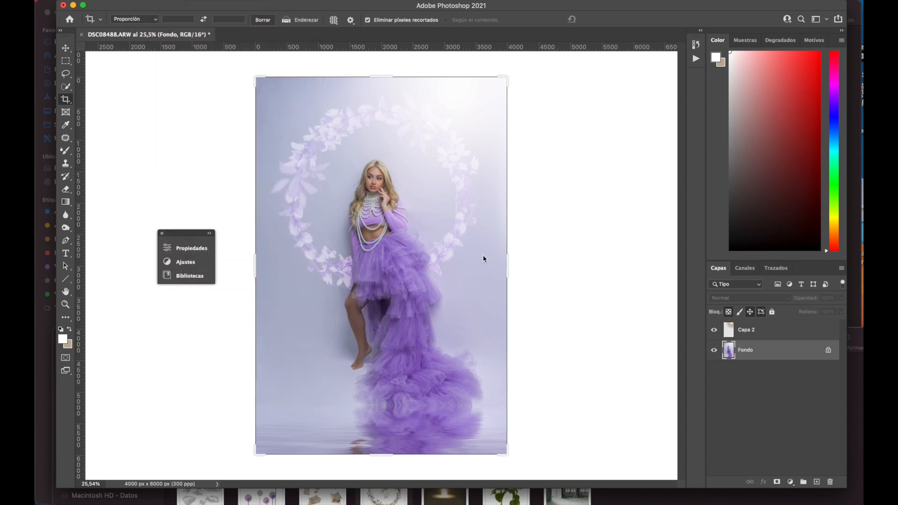
{"action": "left_click", "coordinate": [486, 219]}
{"action": "key", "text": "Return"}
- Open the Camera Raw filter on Fondo and, in the HSL mixer, boost the purples' saturation and set their hue to -4
{"action": "left_click", "coordinate": [296, 1]}
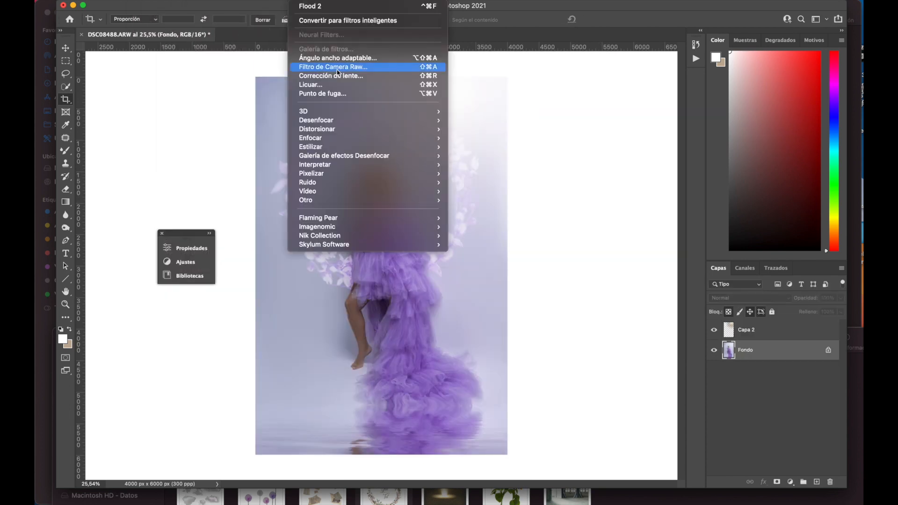
{"action": "left_click", "coordinate": [328, 66]}
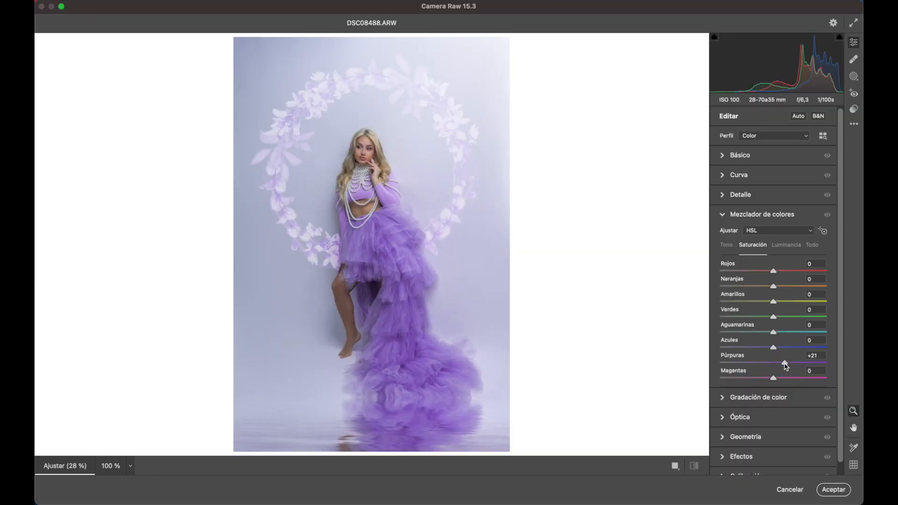
{"action": "left_click_drag", "start_coordinate": [773, 363], "coordinate": [740, 369]}
{"action": "left_click", "coordinate": [726, 245]}
{"action": "left_click_drag", "start_coordinate": [801, 371], "coordinate": [772, 368]}
- Set the saturation of oranges to +19, blues to +18 and purples to +19, and the luminance of blues and purples to -4
{"action": "left_click", "coordinate": [754, 247]}
{"action": "left_click", "coordinate": [786, 244]}
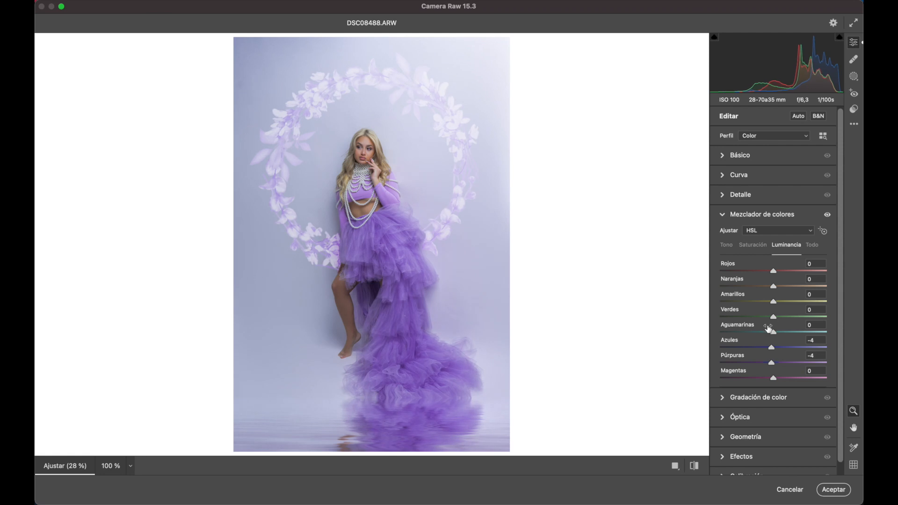
{"action": "left_click", "coordinate": [753, 245]}
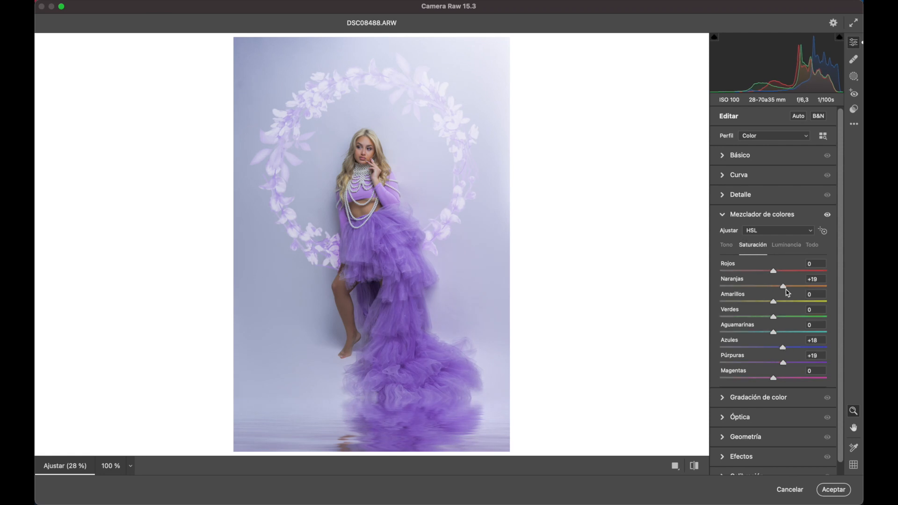
- Set the basic adjustments to contrast +32, highlights -40, shadows +56, whites -1, blacks -8 and clarity +13
{"action": "left_click", "coordinate": [742, 155]}
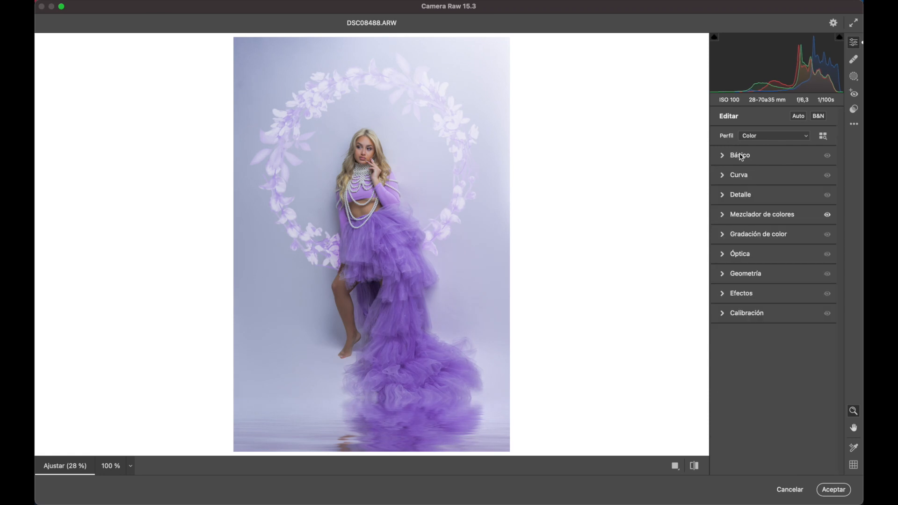
{"action": "left_click_drag", "start_coordinate": [774, 250], "coordinate": [786, 252]}
{"action": "left_click_drag", "start_coordinate": [777, 354], "coordinate": [780, 353]}
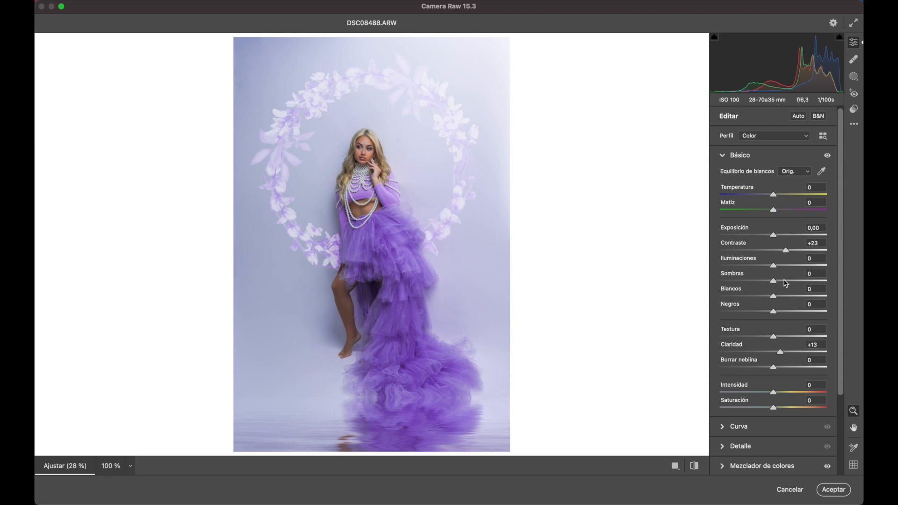
{"action": "left_click_drag", "start_coordinate": [786, 281], "coordinate": [793, 253]}
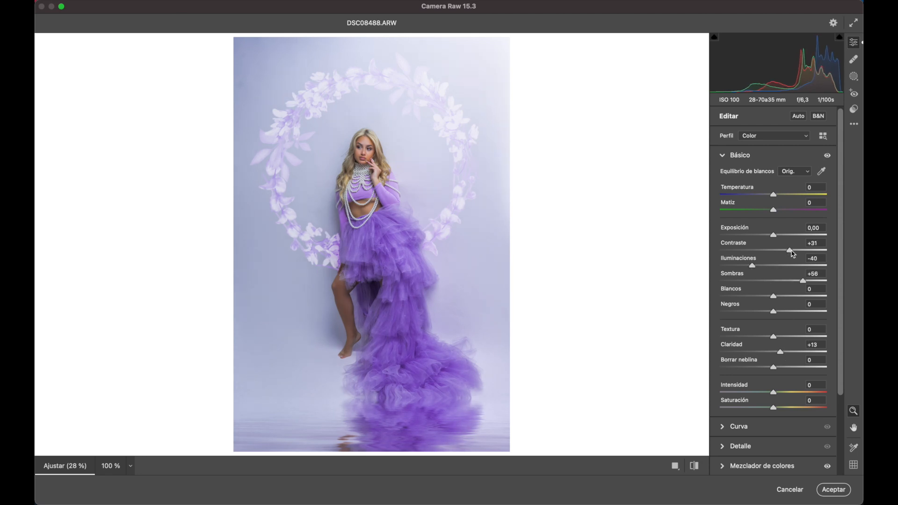
{"action": "left_click_drag", "start_coordinate": [777, 297], "coordinate": [760, 337]}
- Darken the photo's edges with the vignette in the Camera Raw effects
{"action": "scroll", "coordinate": [767, 374], "scroll_direction": "down", "scroll_amount": 5}
{"action": "left_click", "coordinate": [773, 442]}
{"action": "left_click_drag", "start_coordinate": [773, 402], "coordinate": [804, 402]}
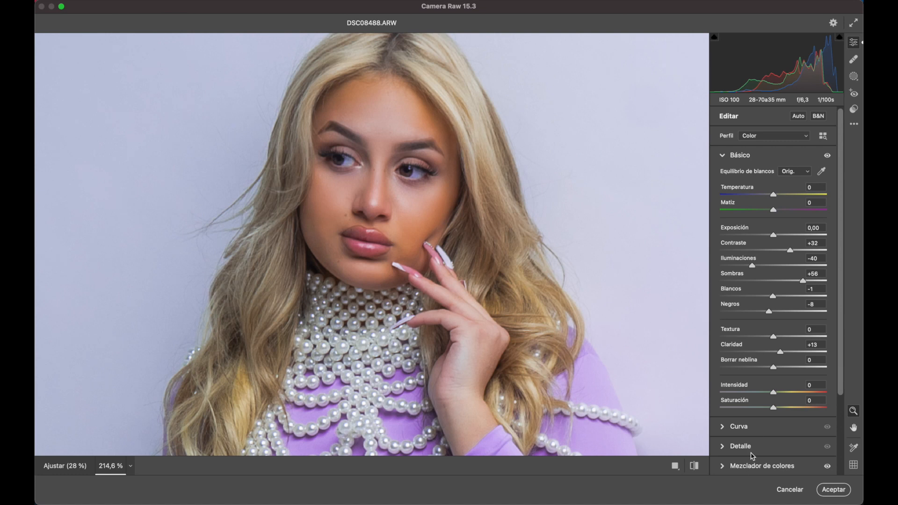
- Set the hue of reds and yellows to -11 in the HSL mixer, fine-tune the luminance and apply the Camera Raw filter
{"action": "left_click", "coordinate": [753, 466]}
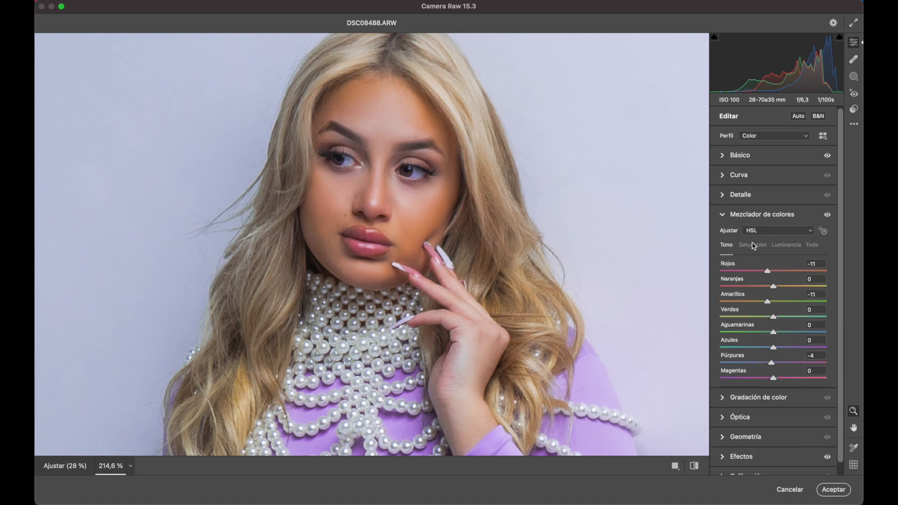
{"action": "left_click", "coordinate": [753, 245]}
{"action": "left_click", "coordinate": [786, 246]}
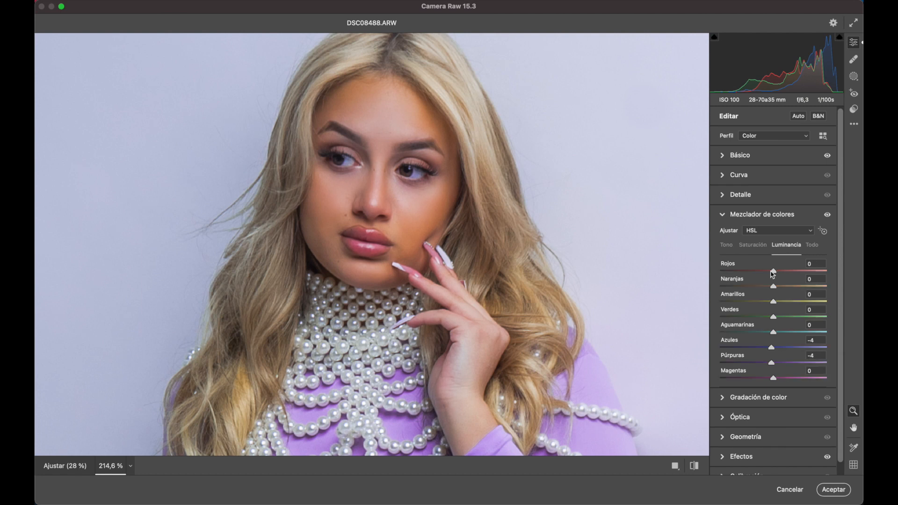
{"action": "left_click", "coordinate": [769, 287]}
{"action": "left_click_drag", "start_coordinate": [784, 363], "coordinate": [771, 364]}
{"action": "left_click", "coordinate": [640, 368]}
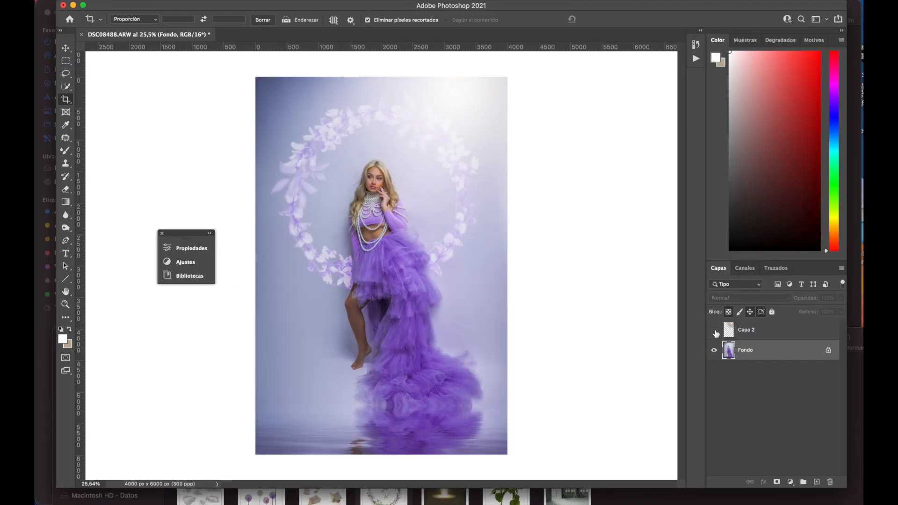
- Merge the light flare layer into the background and duplicate the result onto a new layer
{"action": "left_click", "coordinate": [715, 331]}
{"action": "left_click", "coordinate": [66, 305]}
{"action": "left_click_drag", "start_coordinate": [373, 173], "coordinate": [433, 167]}
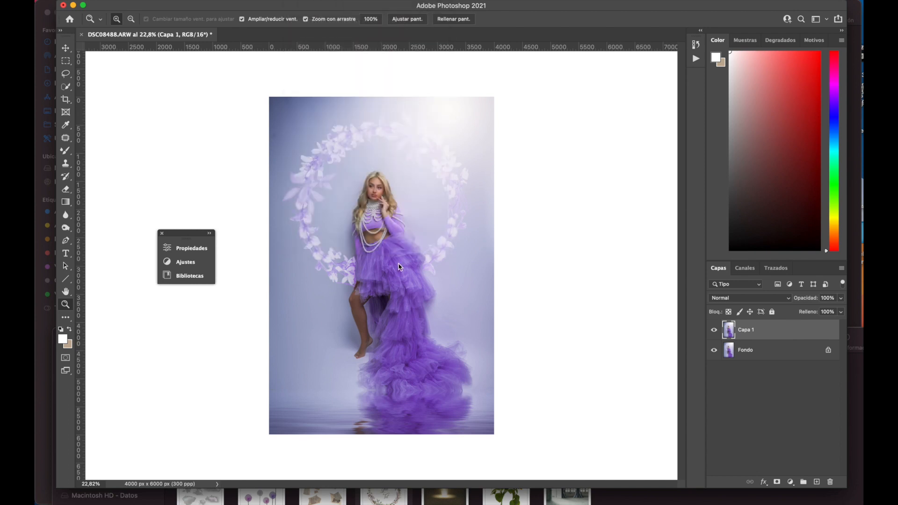
- Open Liquify and add volume to the dress's tulle with a size 722 warp brush and to the hair at size 462
{"action": "key", "text": "super+shift+x"}
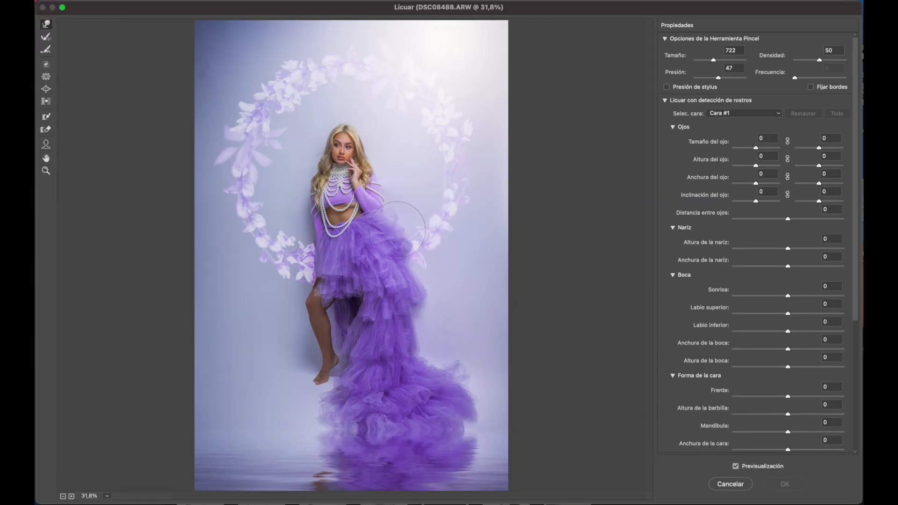
{"action": "mouse_move", "coordinate": [411, 338]}
{"action": "left_mouse_down"}
{"action": "mouse_move", "coordinate": [463, 384]}
{"action": "mouse_move", "coordinate": [446, 361]}
{"action": "left_mouse_up"}
{"action": "left_click_drag", "start_coordinate": [714, 60], "coordinate": [712, 60]}
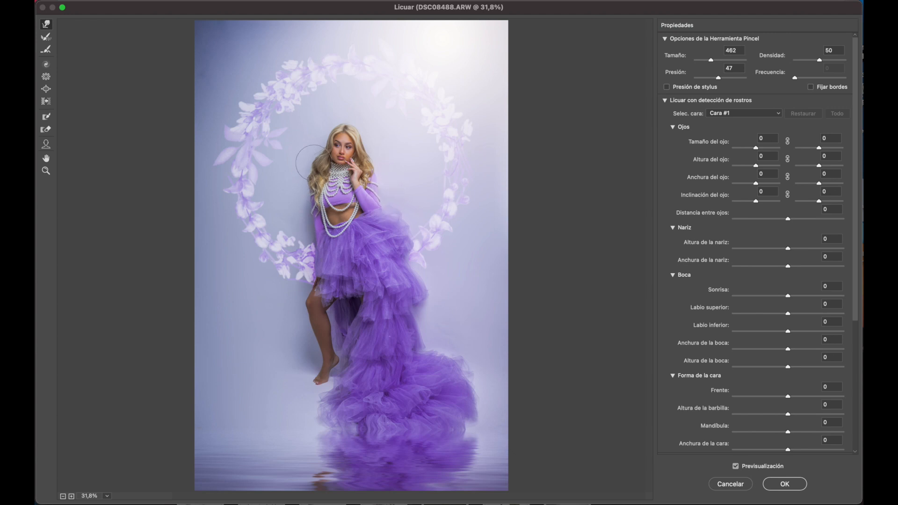
{"action": "left_click", "coordinate": [46, 88]}
{"action": "left_click_drag", "start_coordinate": [711, 60], "coordinate": [710, 60]}
- Enlarge the model's eyes with the Face tool, setting eye height to 49 and 43 and eye width to 45 and 29
{"action": "left_click", "coordinate": [46, 171]}
{"action": "left_click", "coordinate": [366, 143]}
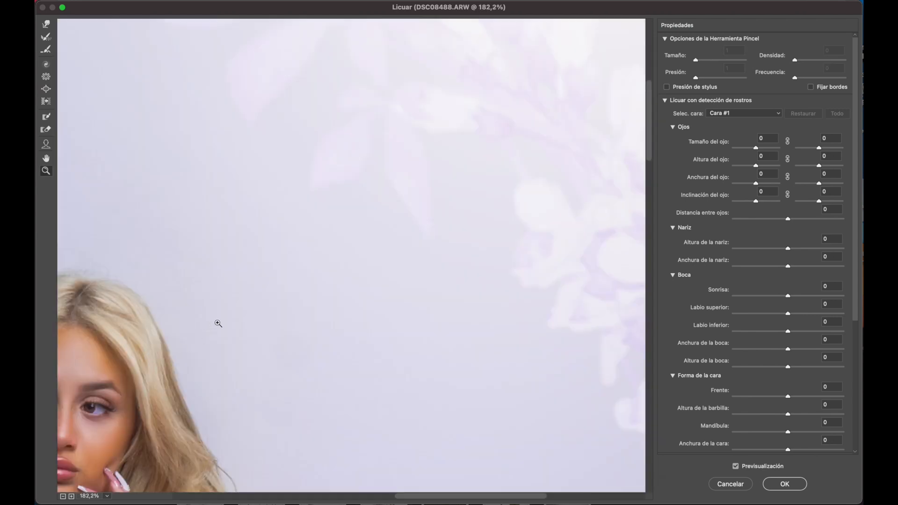
{"action": "scroll", "coordinate": [286, 265], "scroll_direction": "up", "scroll_amount": 7}
{"action": "scroll", "coordinate": [286, 266], "scroll_direction": "left", "scroll_amount": 5}
{"action": "scroll", "coordinate": [287, 265], "scroll_direction": "down", "scroll_amount": 10}
{"action": "left_click", "coordinate": [46, 145]}
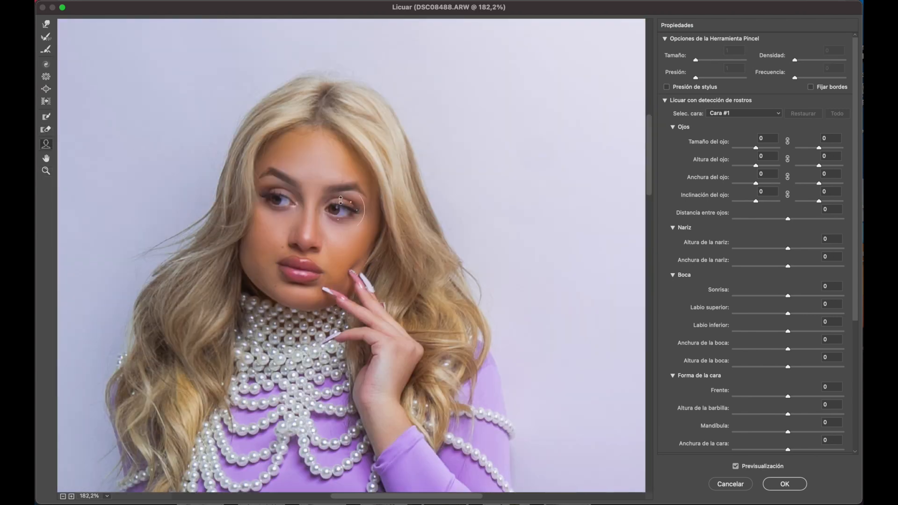
{"action": "left_click_drag", "start_coordinate": [338, 224], "coordinate": [338, 217]}
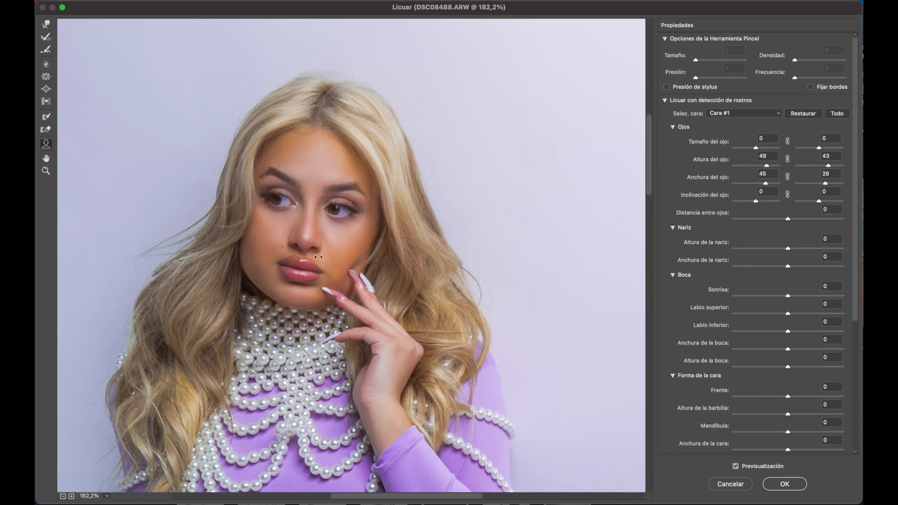
- Set the upper lip to 48, the lower lip to -19 and the jawline to -48, and apply Liquify
{"action": "left_click_drag", "start_coordinate": [299, 280], "coordinate": [301, 253]}
{"action": "left_click_drag", "start_coordinate": [248, 266], "coordinate": [258, 268]}
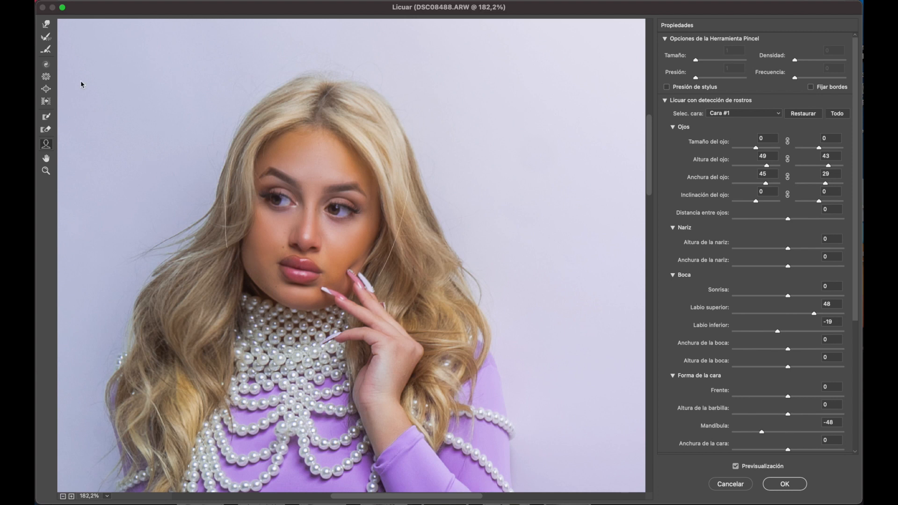
{"action": "key", "text": "w"}
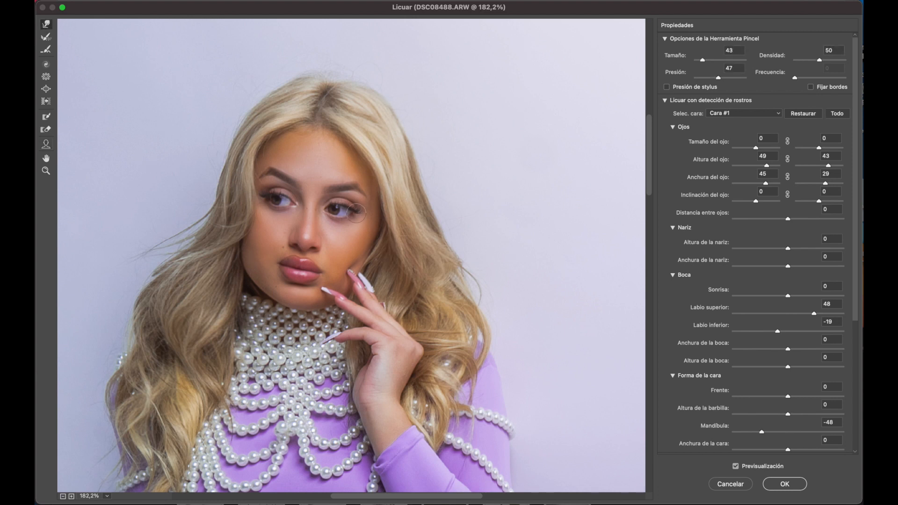
{"action": "left_click", "coordinate": [772, 484]}
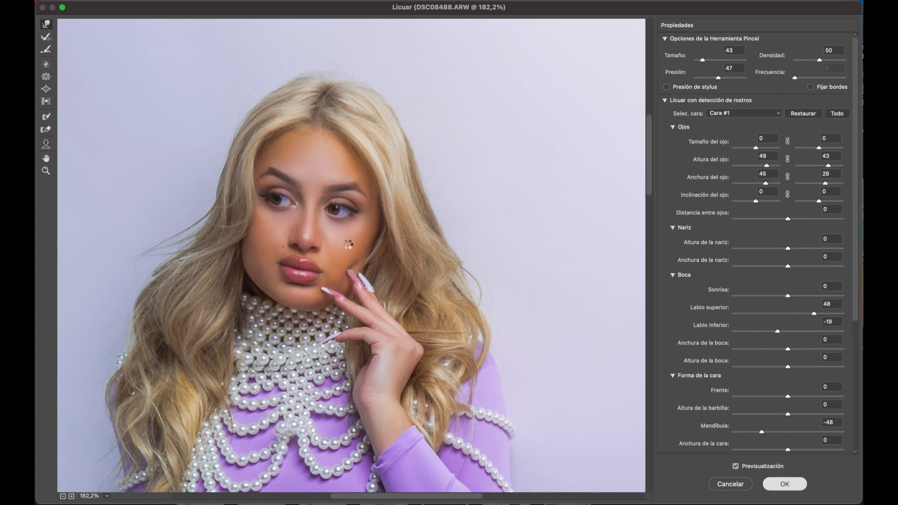
- Toggle the liquified layer's visibility to compare the portrait with and without the Liquify changes
{"action": "left_click", "coordinate": [715, 330]}
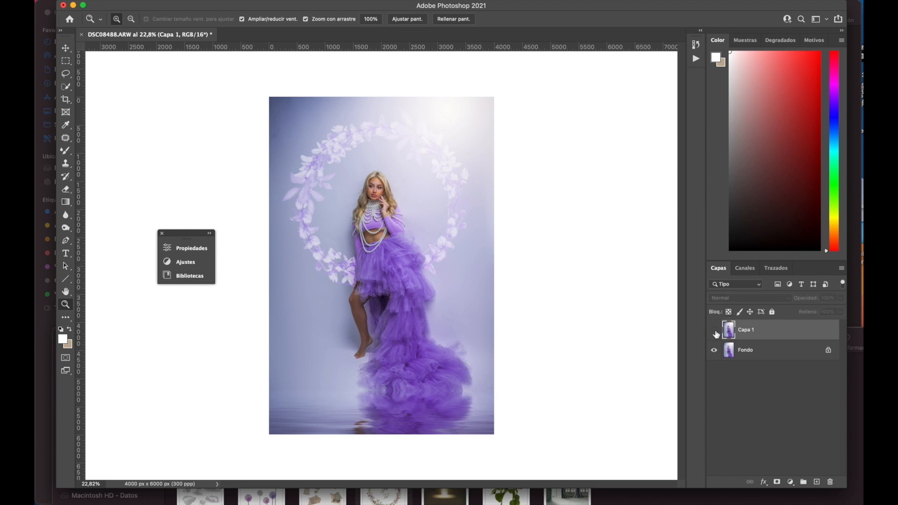
{"action": "left_click", "coordinate": [715, 330]}
{"action": "left_click", "coordinate": [714, 330]}
{"action": "left_click", "coordinate": [714, 330]}
{"action": "left_click", "coordinate": [715, 331]}
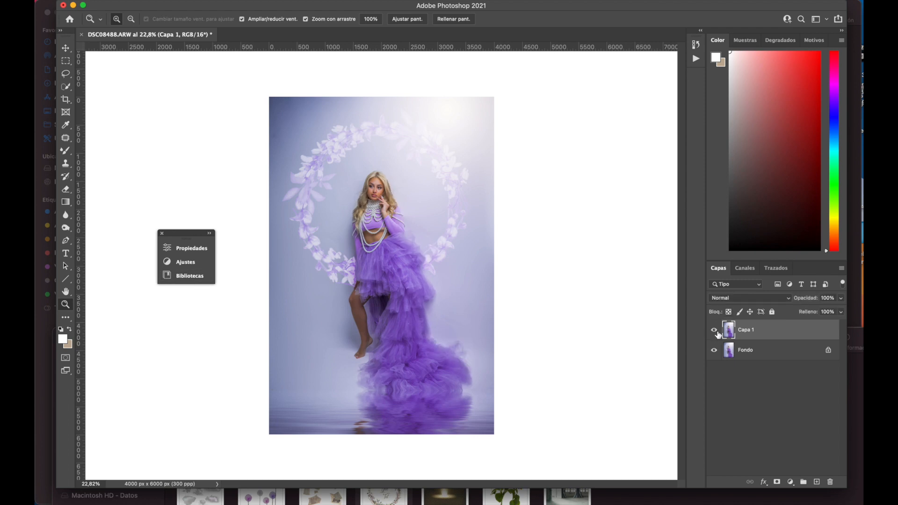
{"action": "left_click", "coordinate": [715, 331]}
{"action": "mouse_move", "coordinate": [374, 190]}
{"action": "left_mouse_down"}
{"action": "mouse_move", "coordinate": [468, 142]}
{"action": "mouse_move", "coordinate": [372, 186]}
{"action": "left_mouse_up"}
- Merge the liquified layer into the background and duplicate the result onto a new layer
{"action": "left_click", "coordinate": [749, 358], "text": "shift"}
{"action": "key", "text": "super+e"}
{"action": "key", "text": "super+j"}
- Run the "filtro paso alto" action on the duplicate and set the high pass layer to Superponer at 88% opacity
{"action": "left_click", "coordinate": [697, 59]}
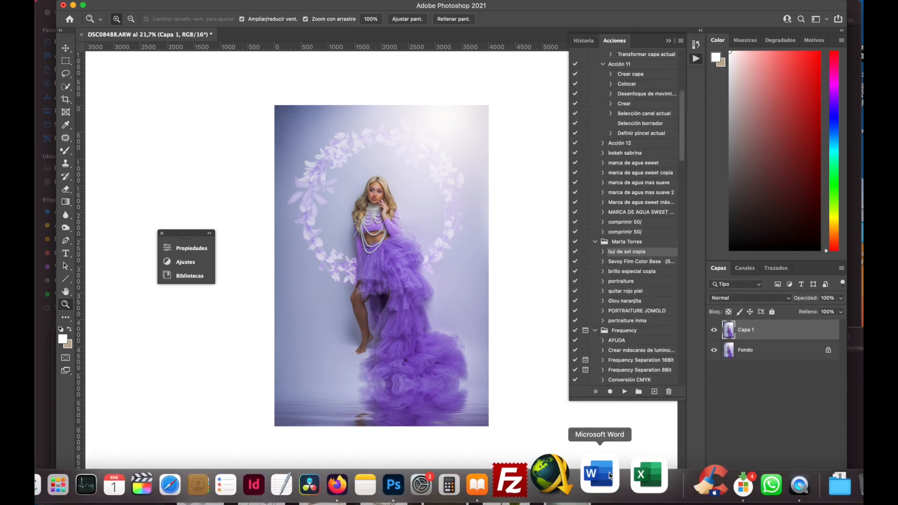
{"action": "scroll", "coordinate": [633, 310], "scroll_direction": "down", "scroll_amount": 5}
{"action": "left_click", "coordinate": [633, 310]}
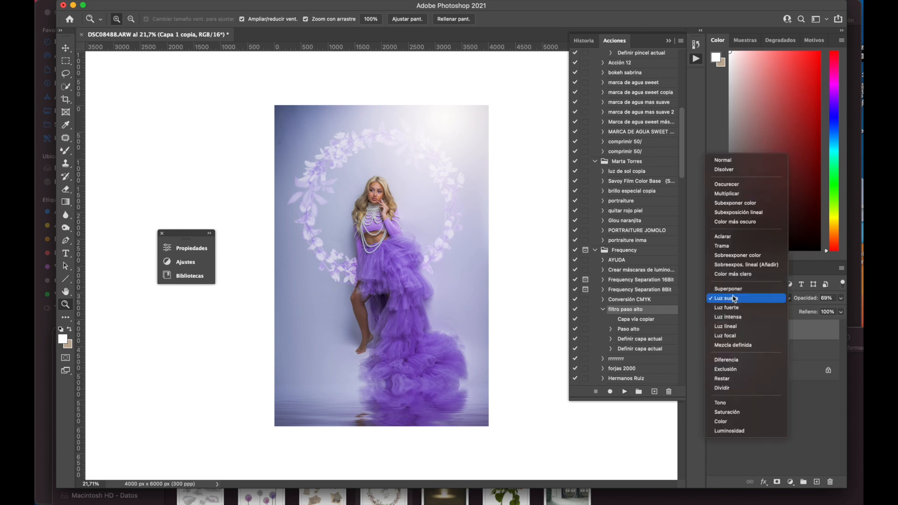
- Compare the sharpening on the model's face by toggling the high pass layer's visibility
{"action": "left_click_drag", "start_coordinate": [386, 185], "coordinate": [502, 134]}
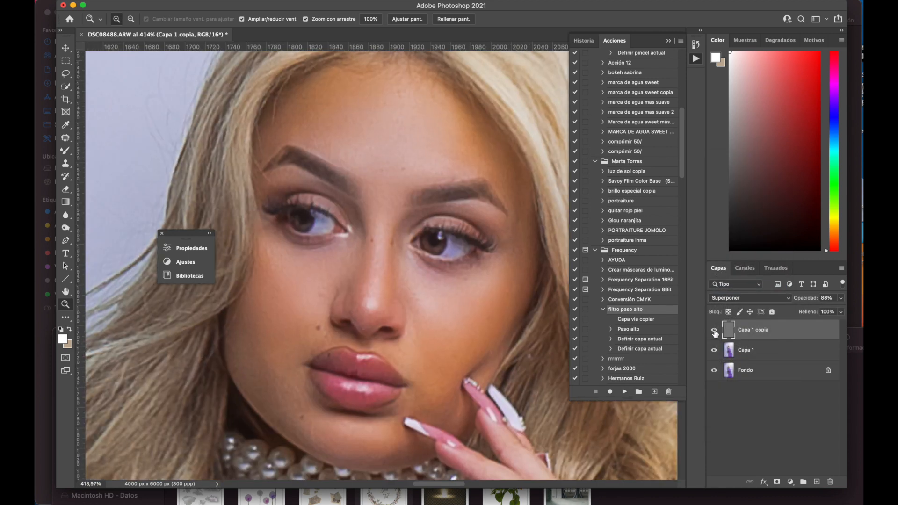
{"action": "left_click", "coordinate": [715, 331]}
{"action": "left_click", "coordinate": [715, 331]}
{"action": "left_click", "coordinate": [714, 331]}
{"action": "left_click", "coordinate": [714, 331]}
{"action": "left_click_drag", "start_coordinate": [473, 333], "coordinate": [358, 335]}
- Select the high pass layer, Capa 1 and Fondo together and merge them into a single background layer
{"action": "left_click", "coordinate": [747, 351], "text": "super"}
{"action": "left_click", "coordinate": [747, 370], "text": "super"}
{"action": "key", "text": "super+e"}
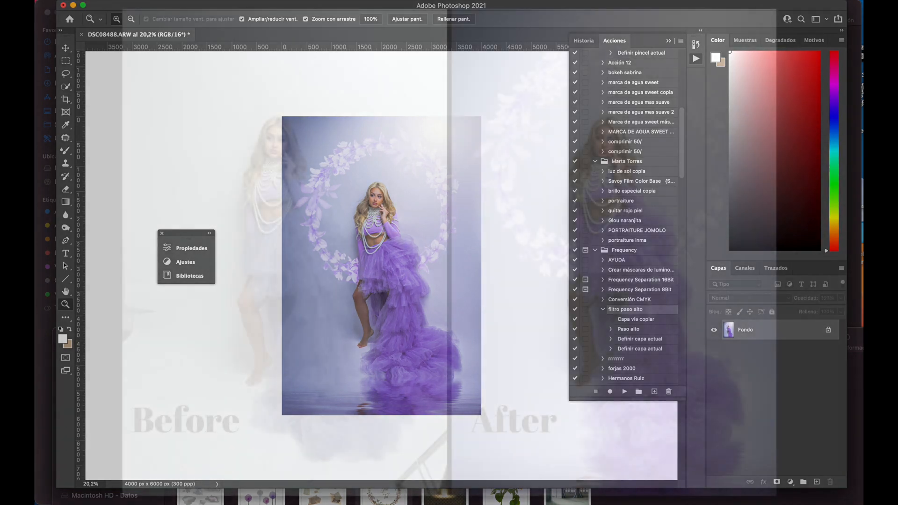
{"action": "left_click", "coordinate": [115, 1]}
{"action": "left_click", "coordinate": [136, 100]}
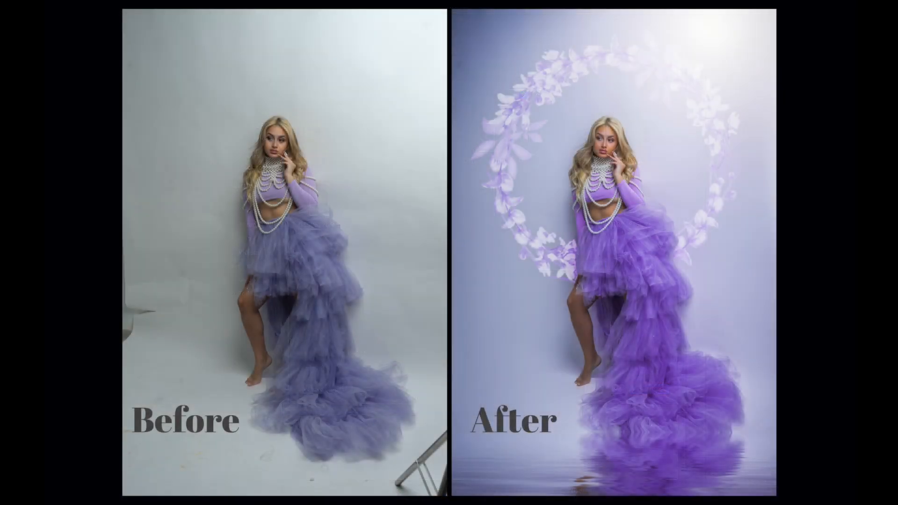